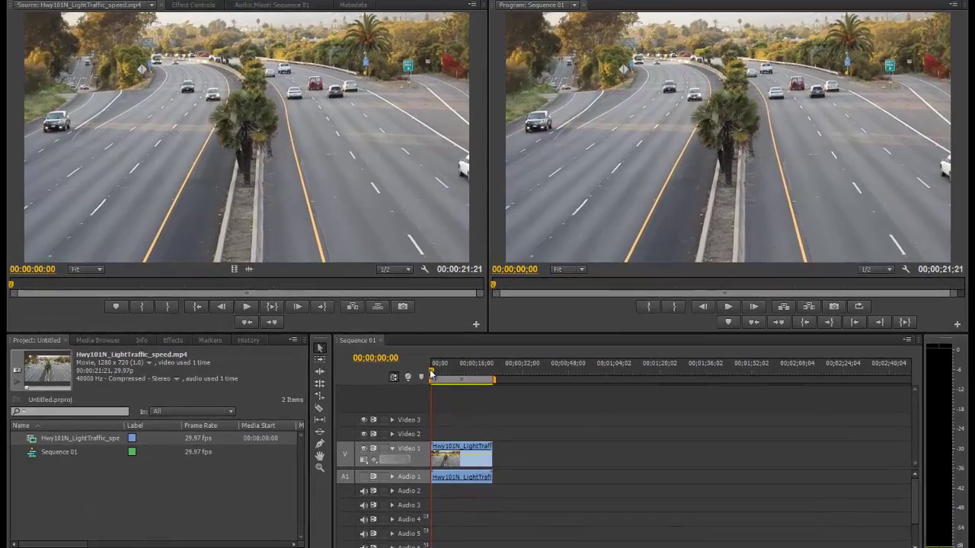
Move the playhead to 00;00;03;06 and show the effect controls for the highway clip on Video 1.
click(437, 363)
mouse_move(432, 373)
mouse_down()
mouse_move(467, 373)
mouse_move(439, 374)
mouse_up()
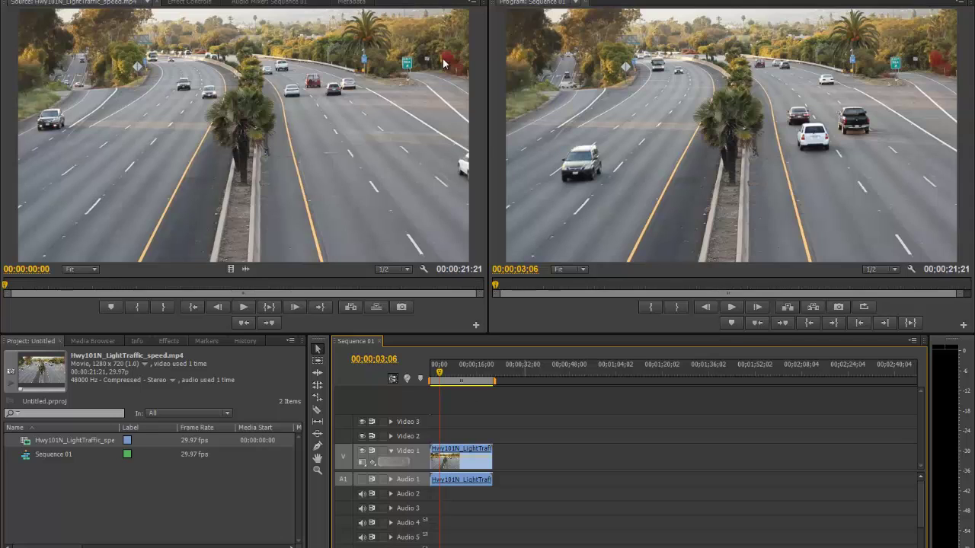
click(187, 3)
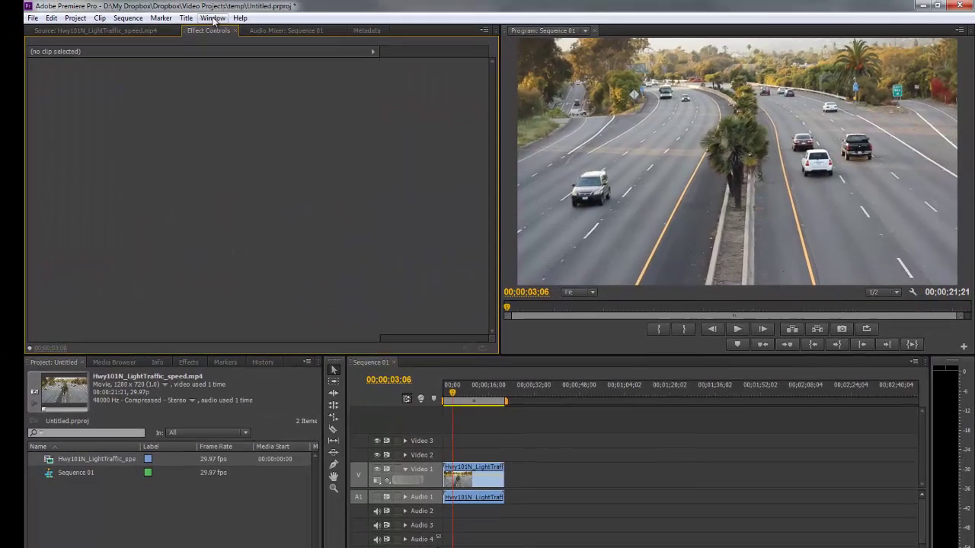
click(194, 0)
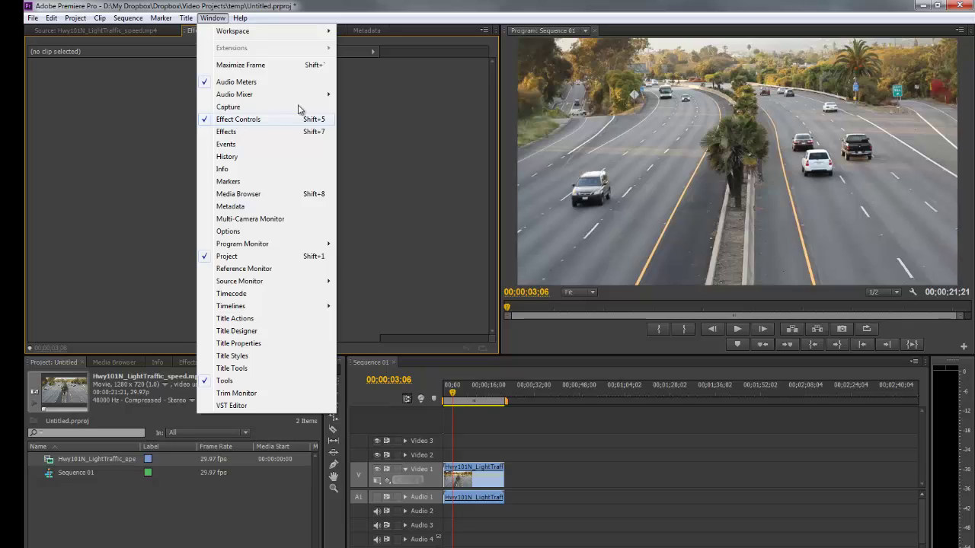
click(236, 120)
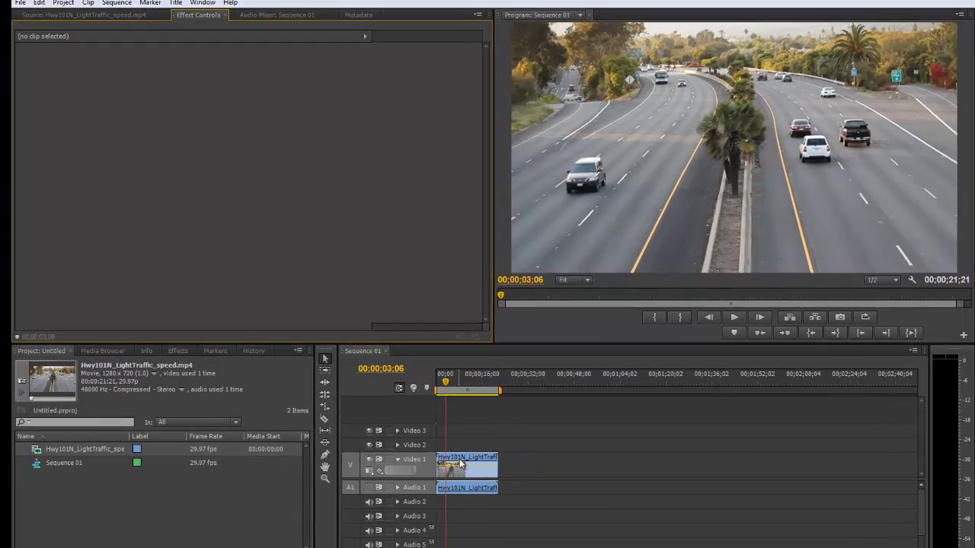
click(463, 457)
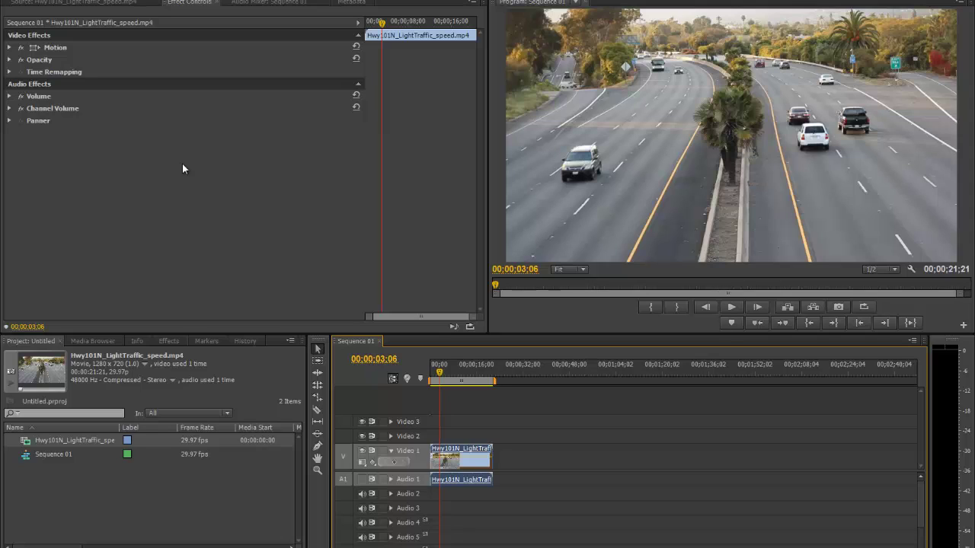
Set the clip's horizontal Motion position to 638 and try scrubbing its Scale value, ending at 100.
click(10, 48)
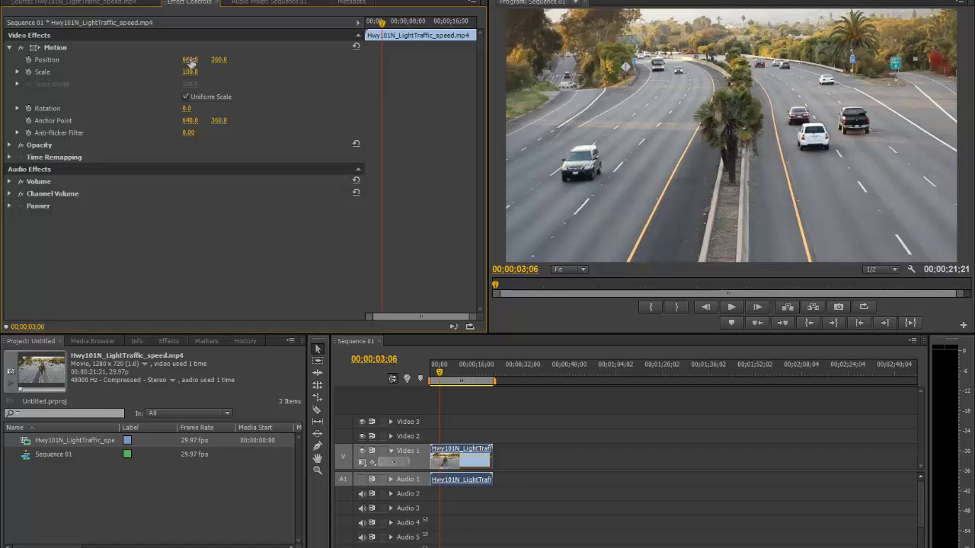
mouse_move(190, 62)
mouse_down()
mouse_move(76, 67)
mouse_move(183, 71)
mouse_up()
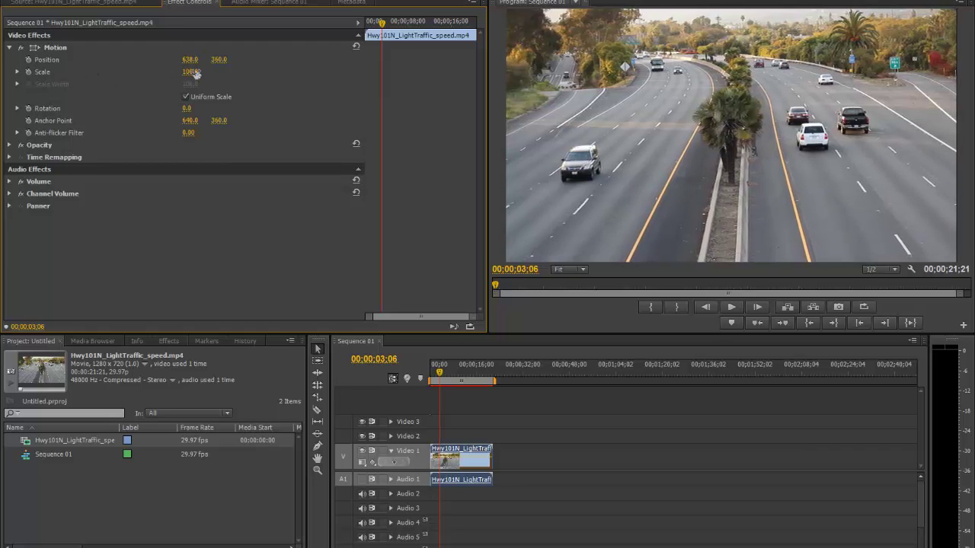
mouse_move(190, 73)
mouse_down()
mouse_move(138, 73)
mouse_move(279, 73)
mouse_move(177, 72)
mouse_up()
Scale the clip directly in the program frame to about 68 and shift it to about 624, 341.
click(56, 47)
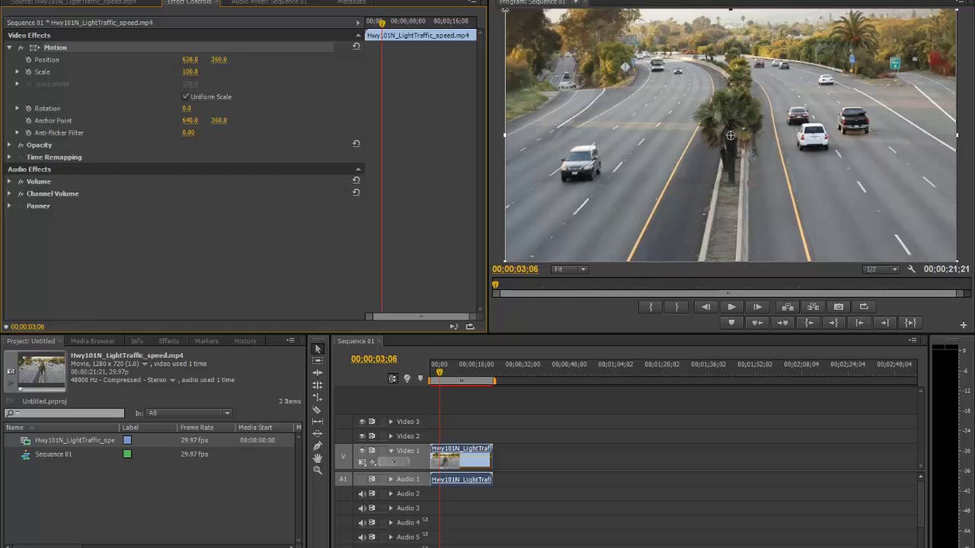
drag(504, 9, 600, 62)
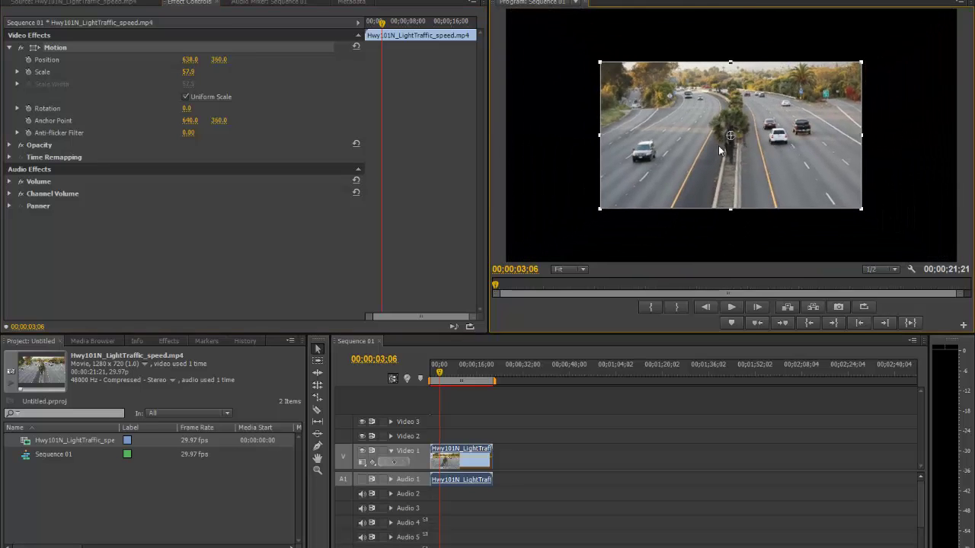
drag(719, 150, 695, 141)
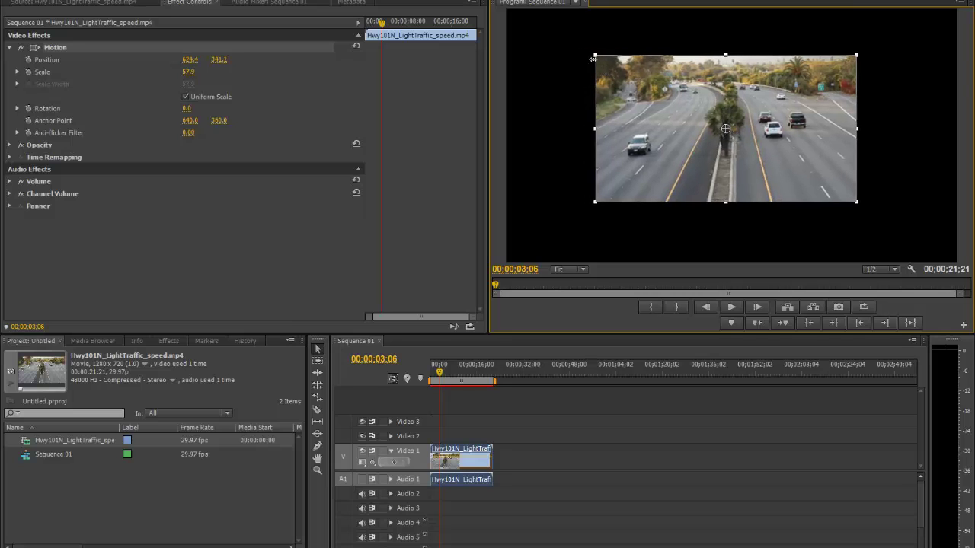
drag(594, 56, 572, 43)
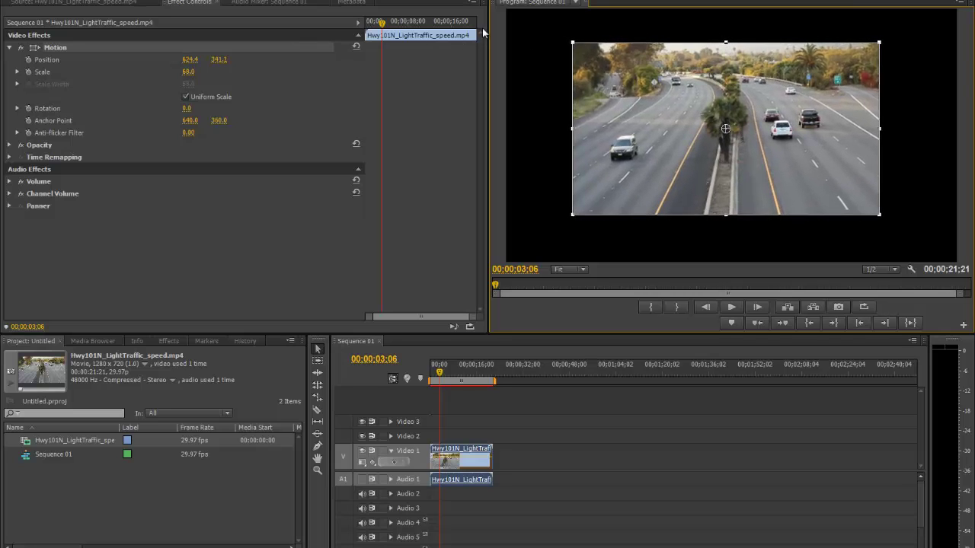
Set the clip's Scale to 100 and reposition it at about 627.6, 360.8, leaving Rotation at 0.
click(190, 71)
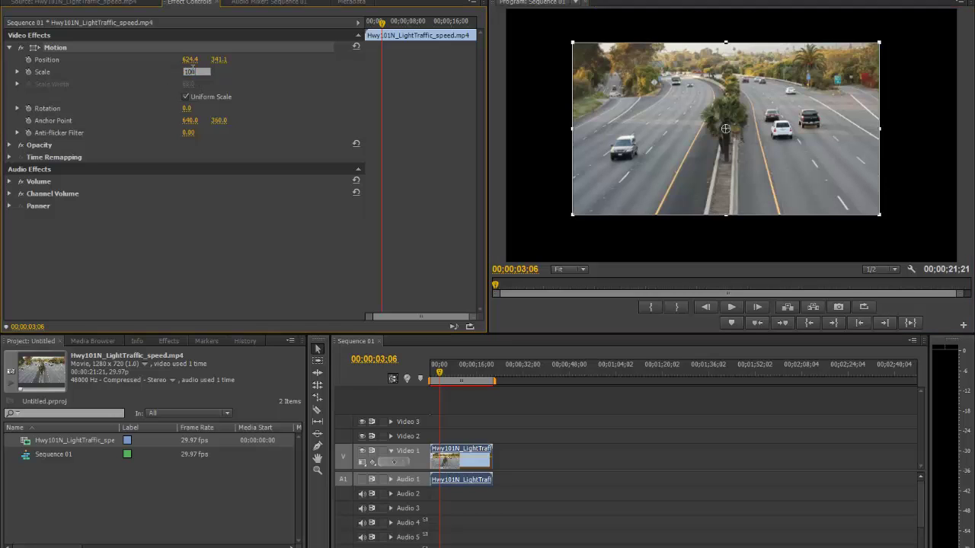
key(Return)
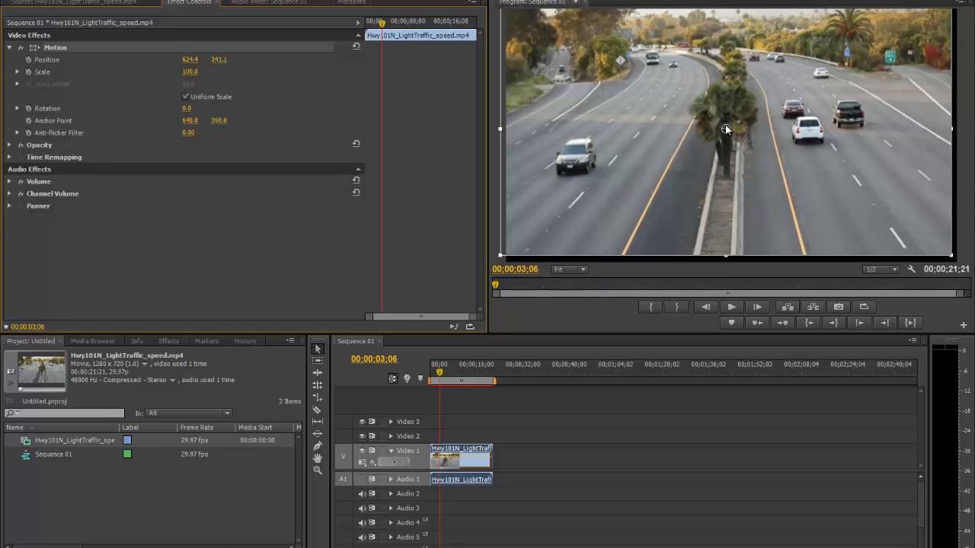
drag(725, 130, 726, 137)
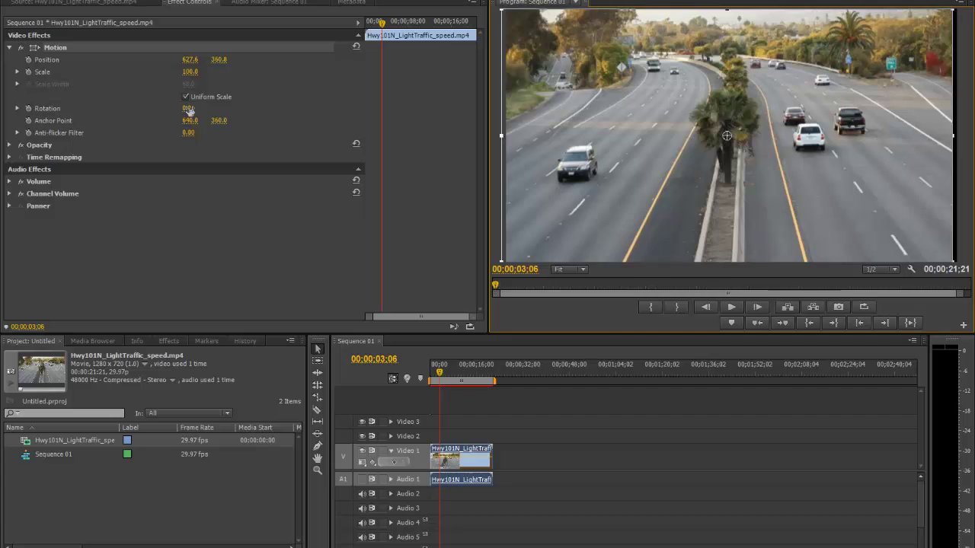
mouse_move(202, 109)
mouse_down()
mouse_move(223, 110)
mouse_move(200, 110)
mouse_move(221, 109)
mouse_move(211, 109)
mouse_up()
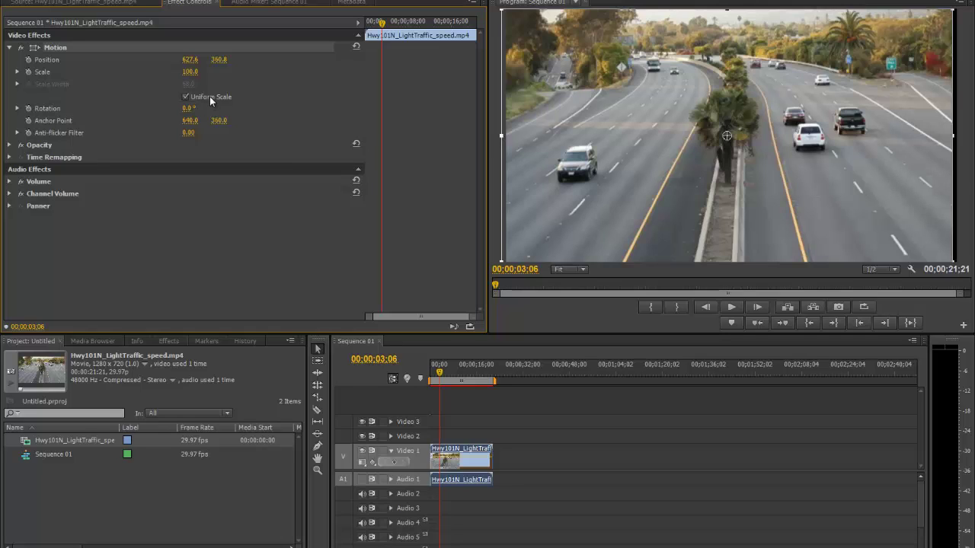
click(10, 48)
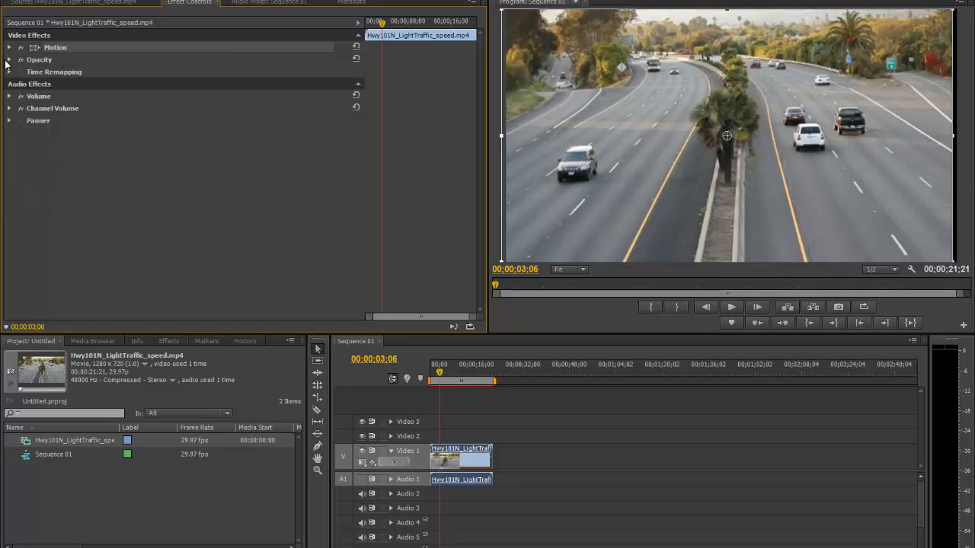
Turn off opacity keyframing for the clip and try a lower opacity before restoring it to 100%.
click(10, 60)
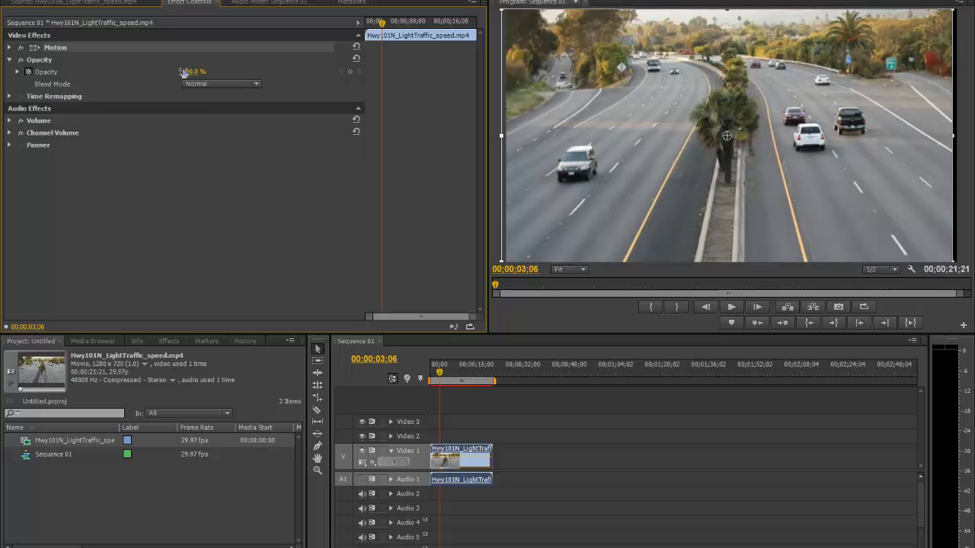
click(28, 71)
drag(194, 75, 153, 75)
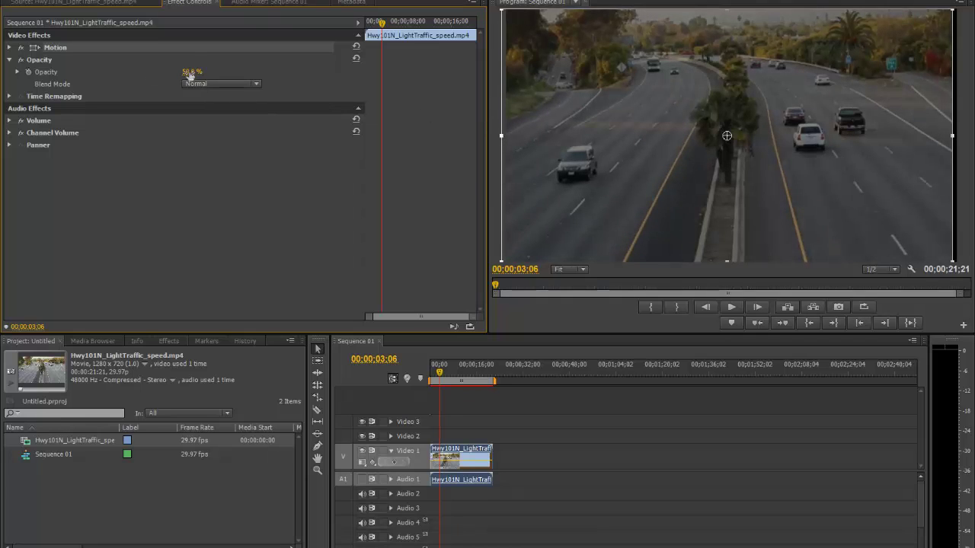
drag(190, 76, 265, 140)
Move the highway clip up to Video 2 and create a red color matte with the hex value F20000.
drag(469, 455, 466, 438)
click(270, 547)
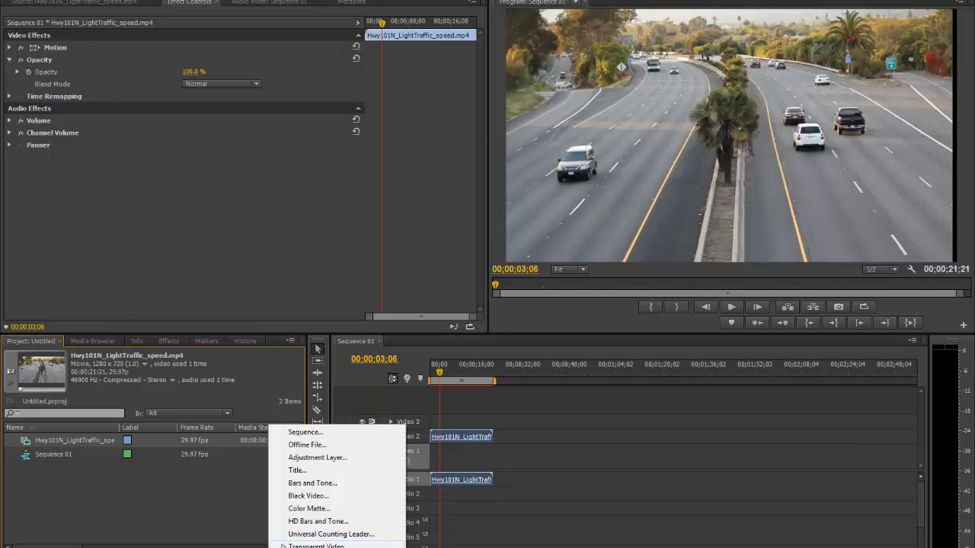
click(292, 509)
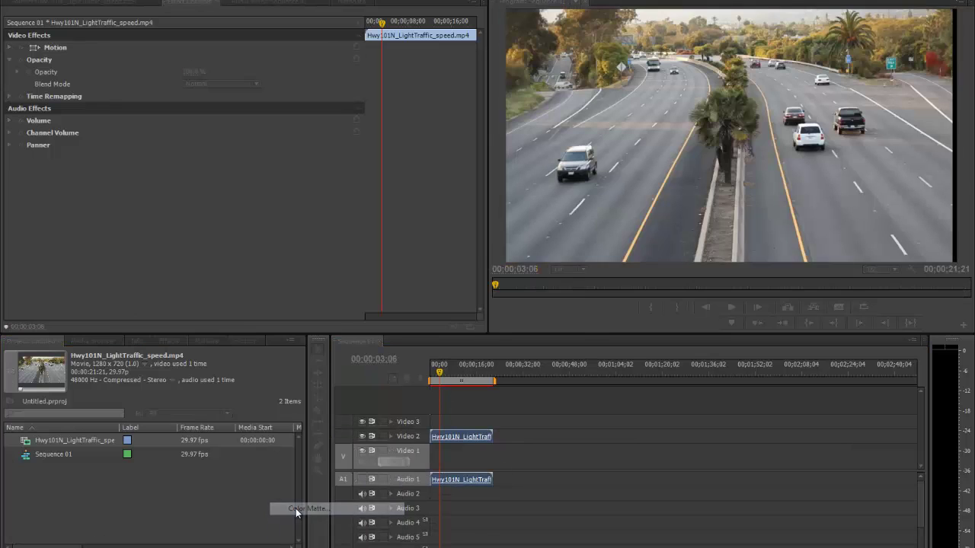
click(495, 321)
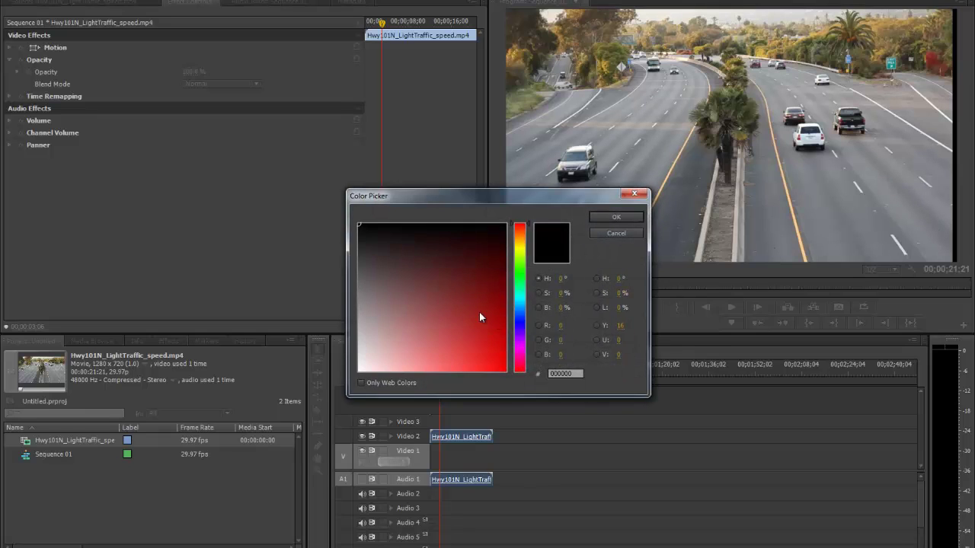
drag(480, 314, 505, 364)
click(616, 218)
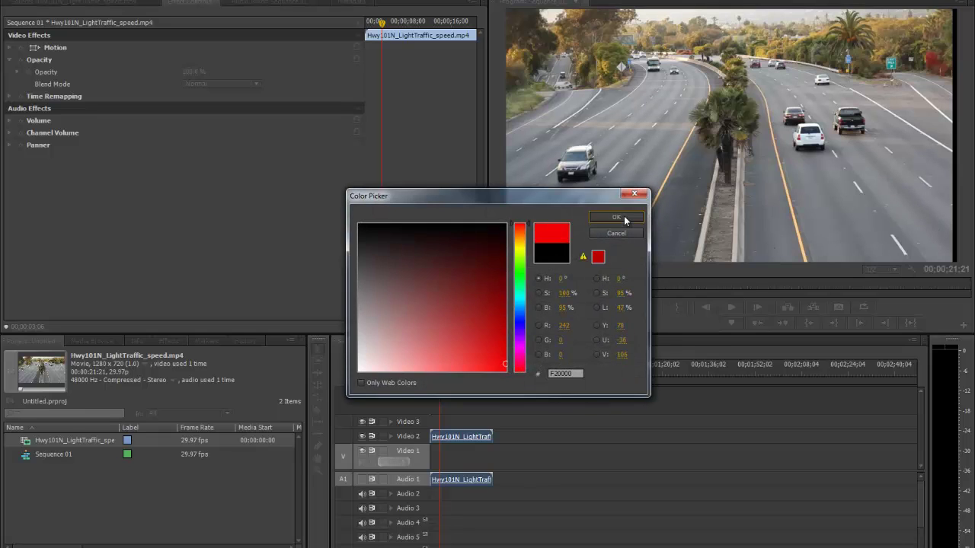
click(471, 298)
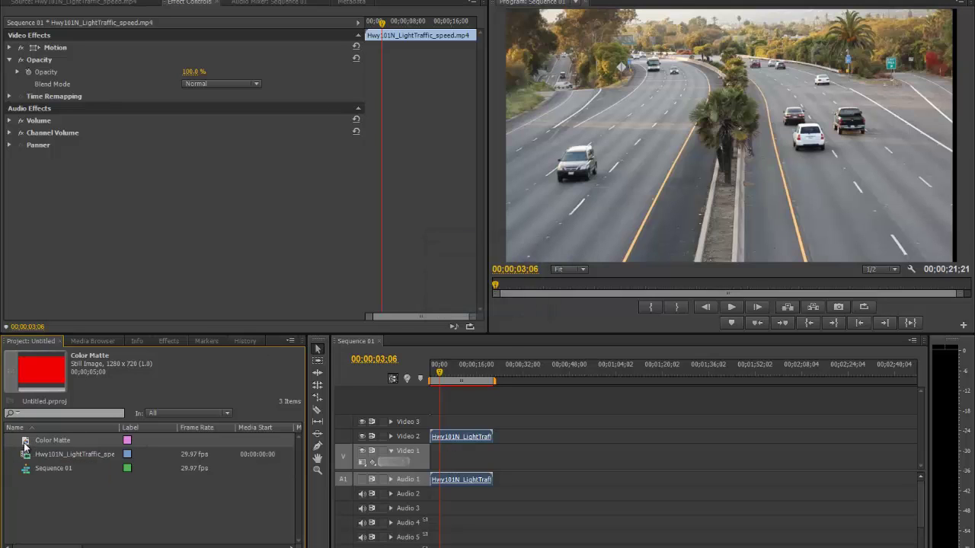
Place the color matte on Video 1 beneath the highway clip and try varying the clip's opacity, ending at 100%.
drag(26, 442, 492, 451)
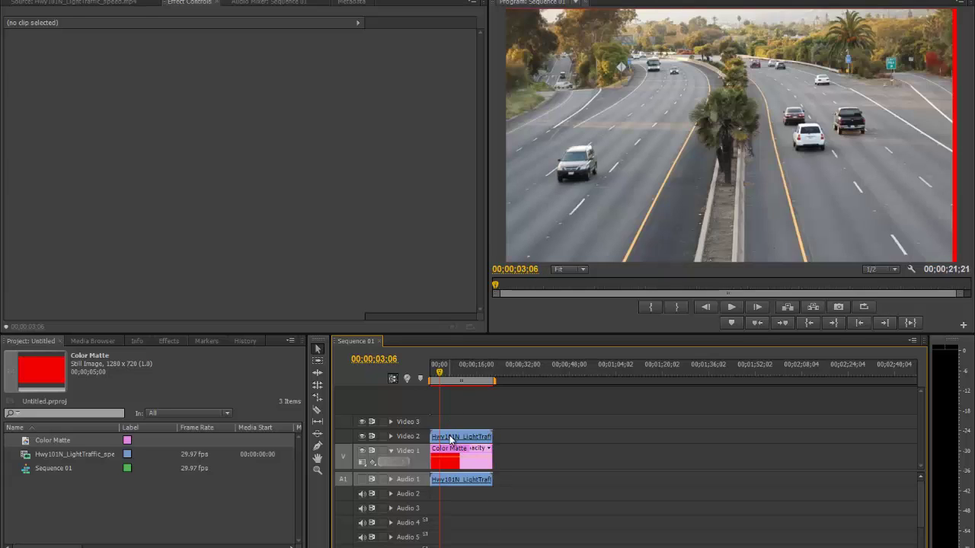
click(453, 437)
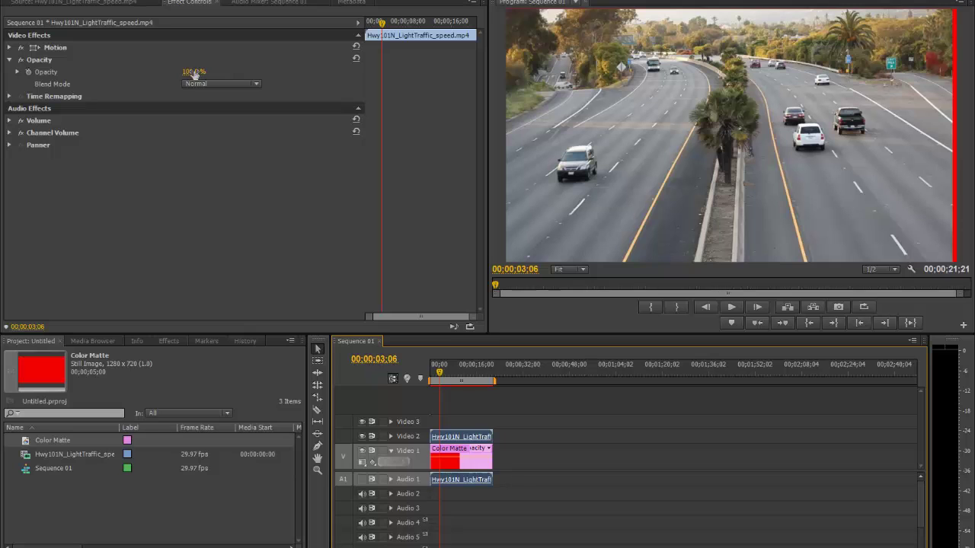
drag(191, 72, 274, 181)
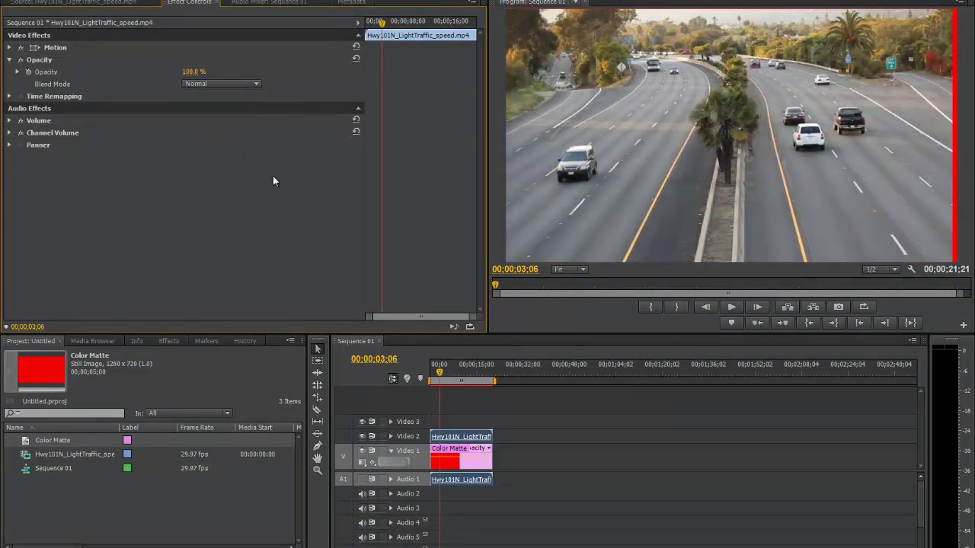
Delete the color matte from the sequence and move the highway clip back down to Video 1.
click(455, 450)
key(Delete)
drag(454, 436, 456, 452)
click(9, 60)
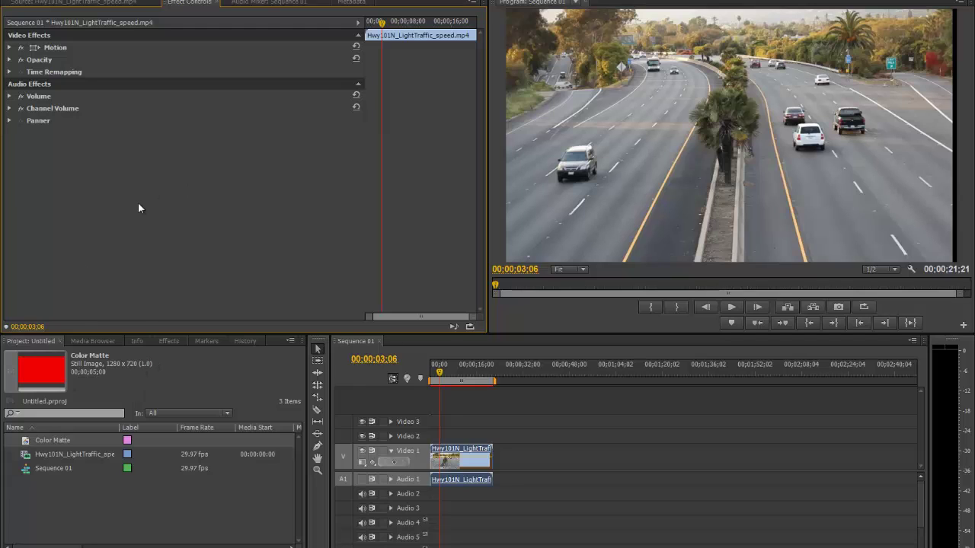
Examine the Video Effects categories in the effects library, from Adjust through Video.
click(169, 342)
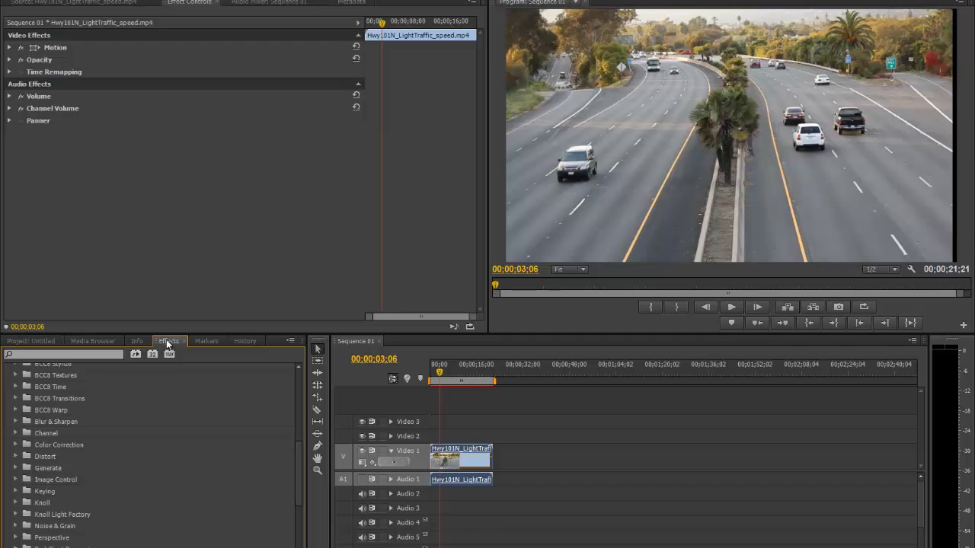
click(192, 0)
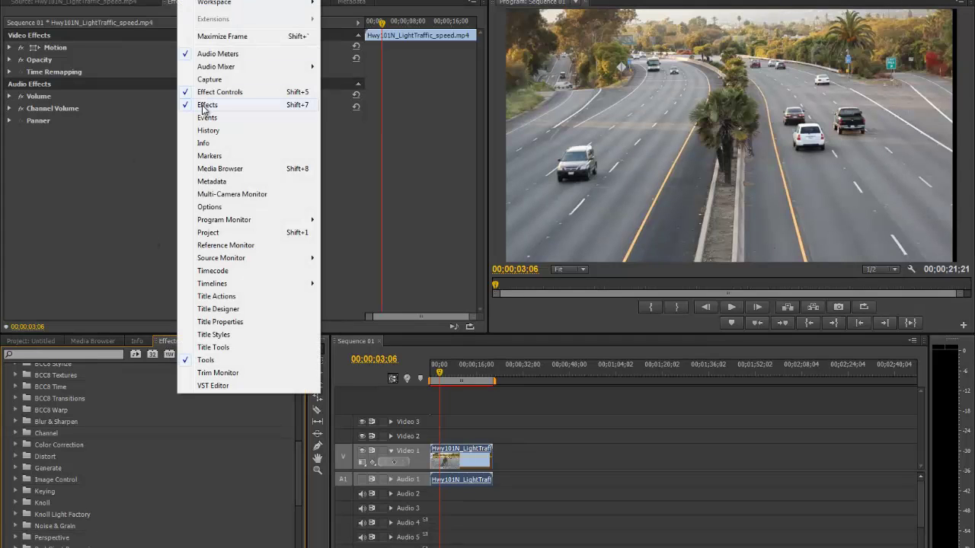
click(204, 107)
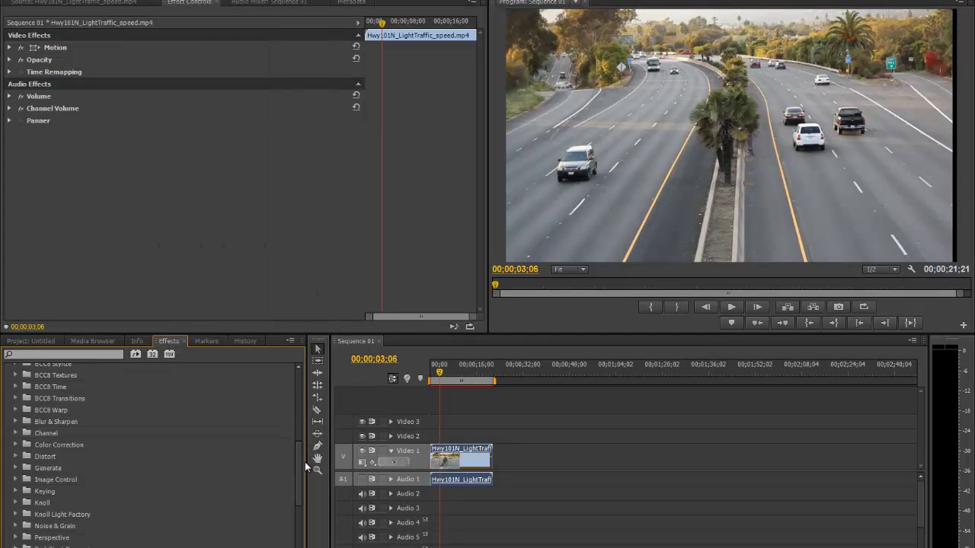
drag(300, 459, 306, 382)
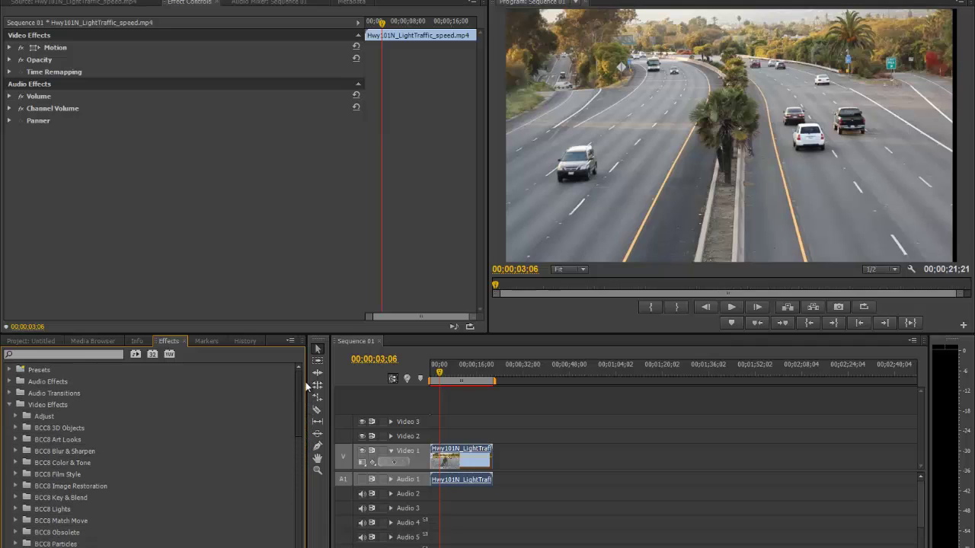
click(9, 404)
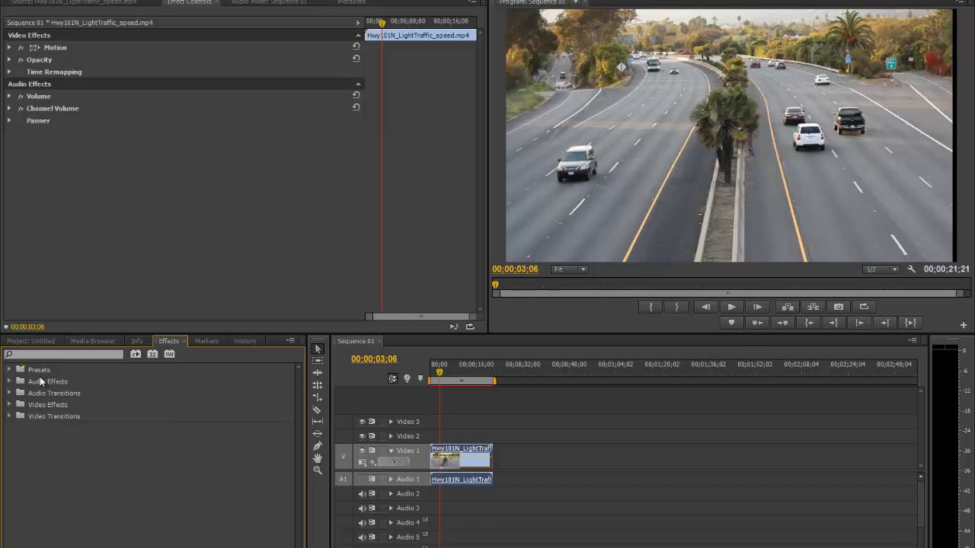
click(9, 404)
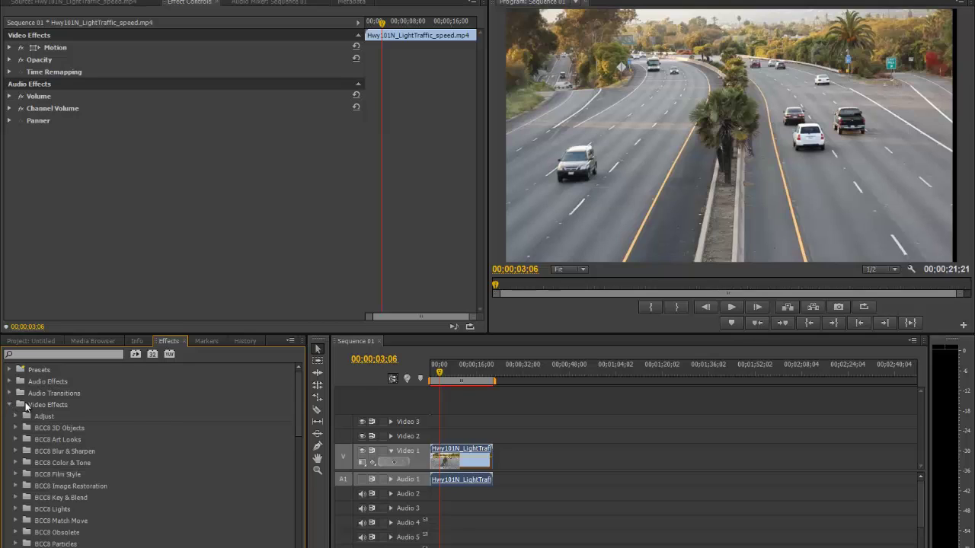
scroll(297, 403, down, 2)
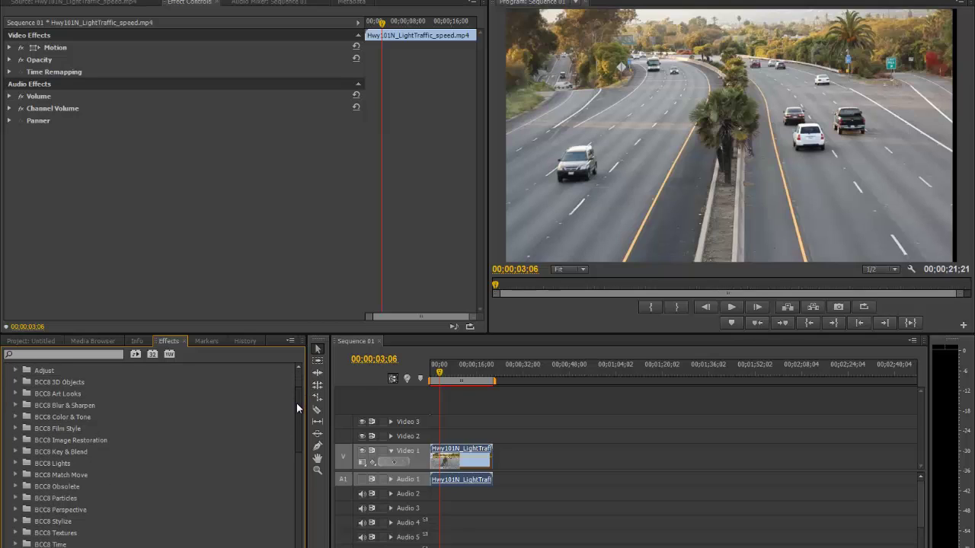
drag(297, 408, 293, 473)
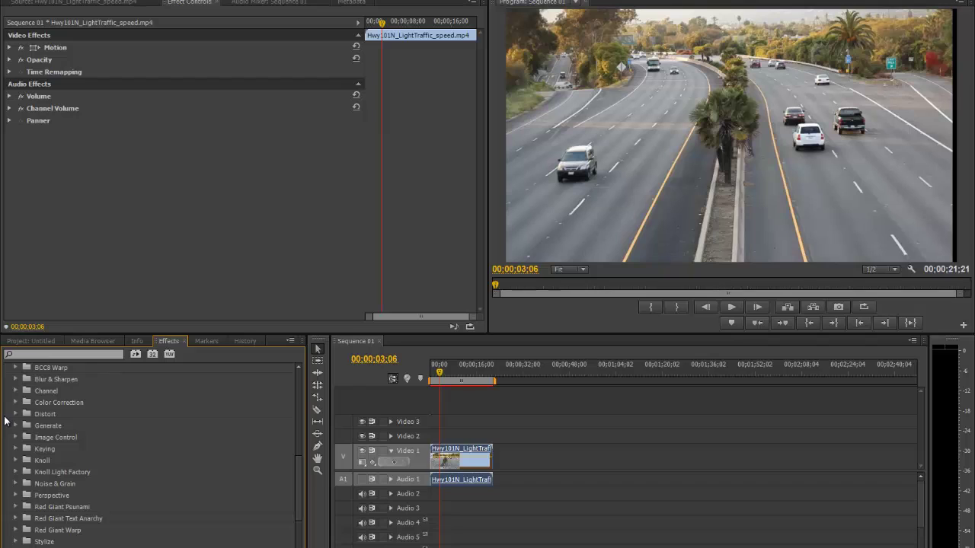
scroll(49, 419, down, 2)
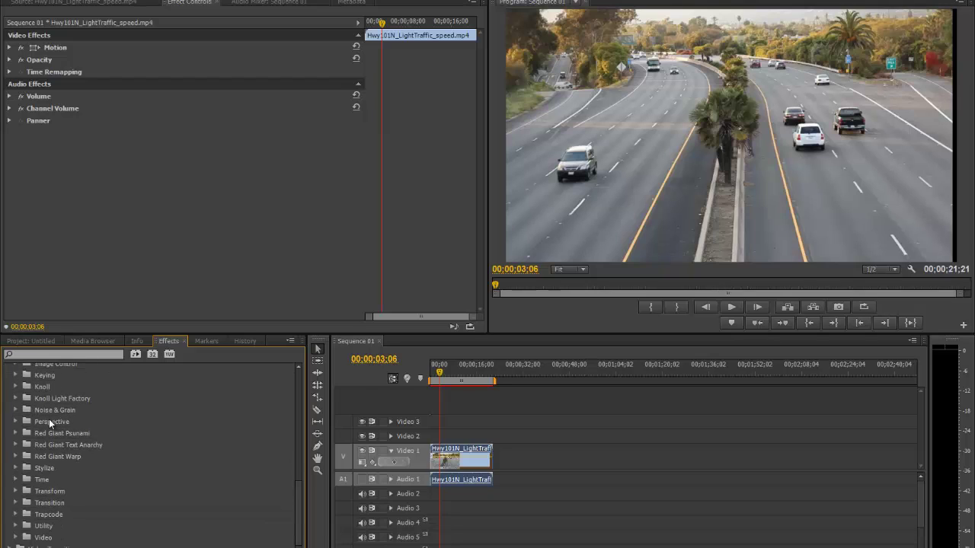
scroll(50, 424, up, 2)
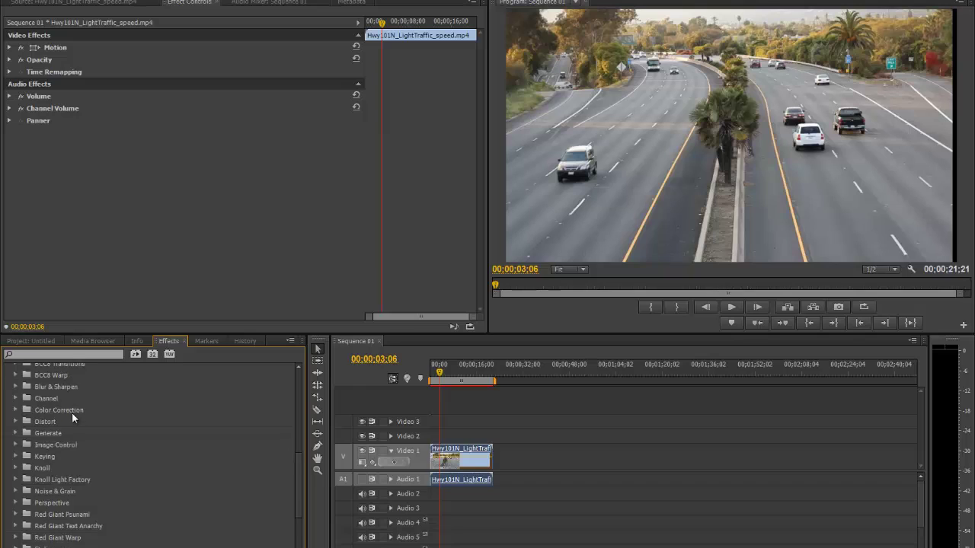
Search the effects for "blur", apply Gaussian Blur to the highway clip on Video 1 and show its settings.
click(58, 355)
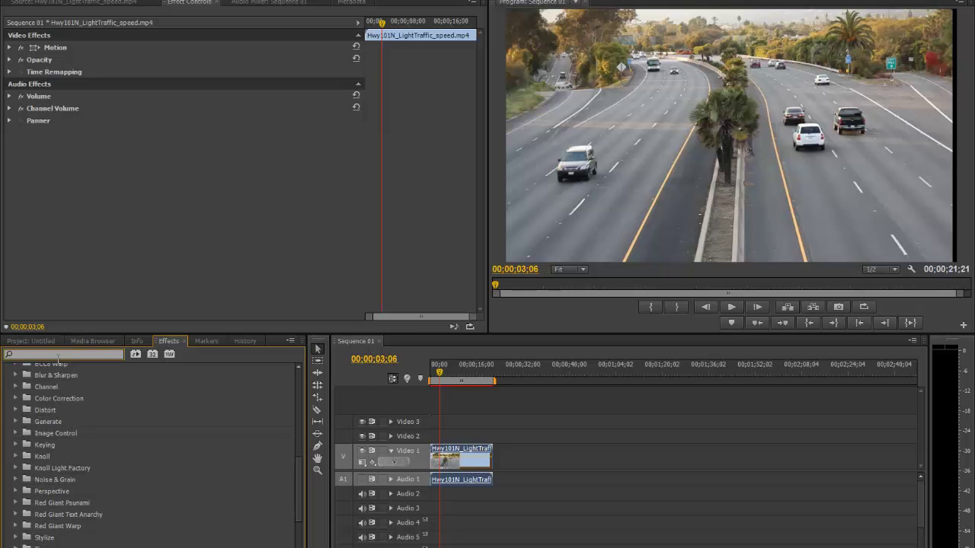
text(blu)
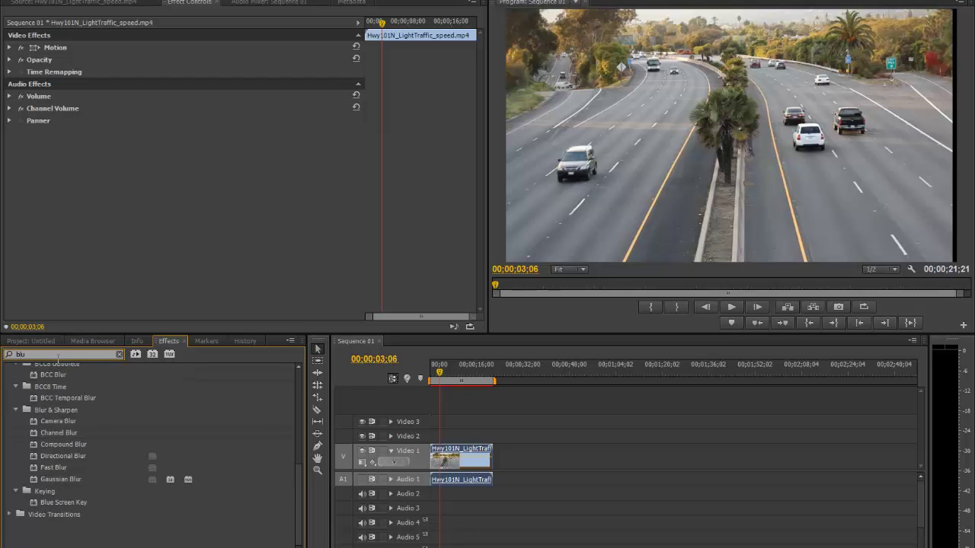
text(r)
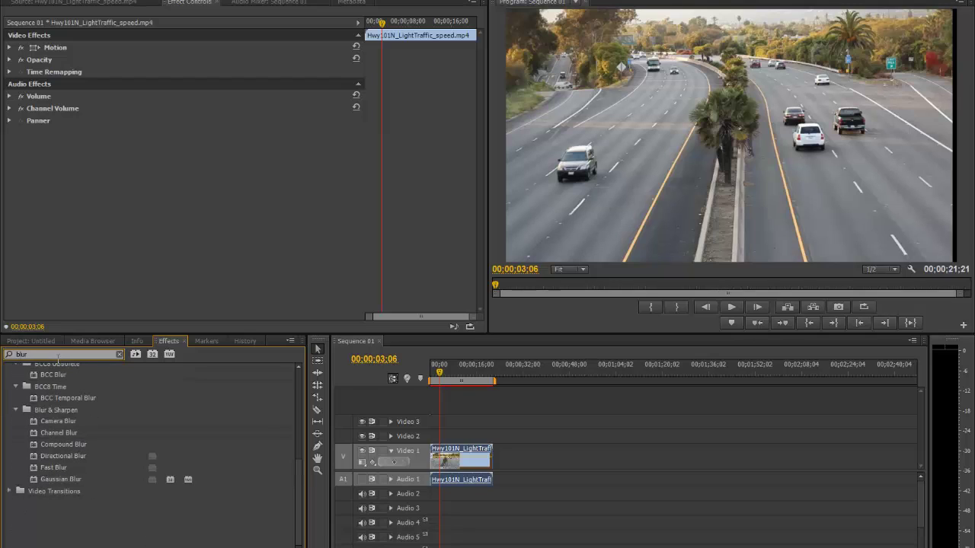
click(42, 481)
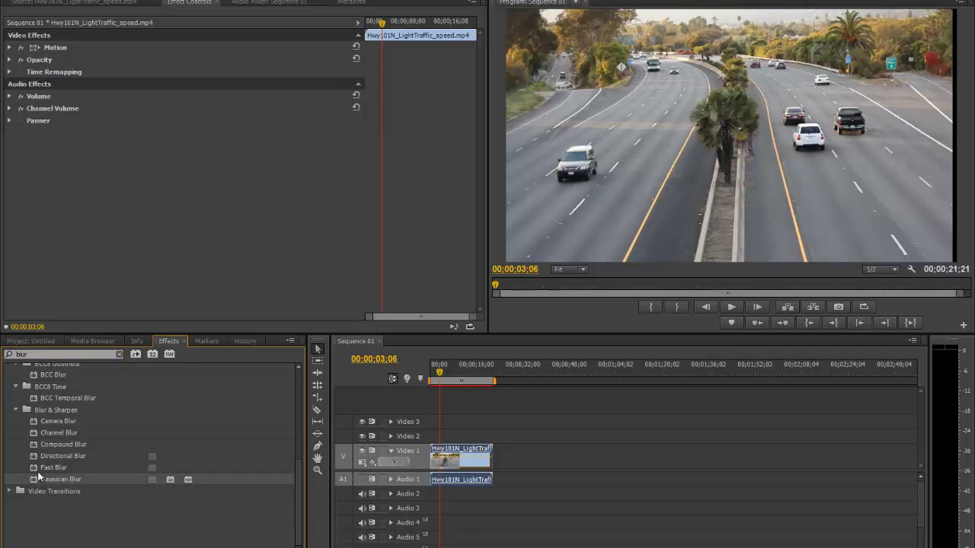
drag(42, 480, 460, 461)
click(184, 9)
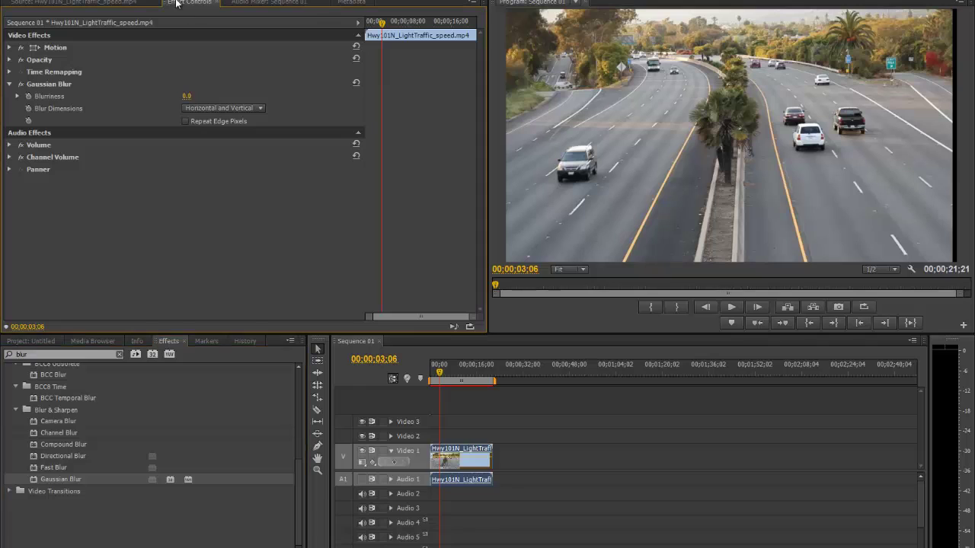
click(9, 85)
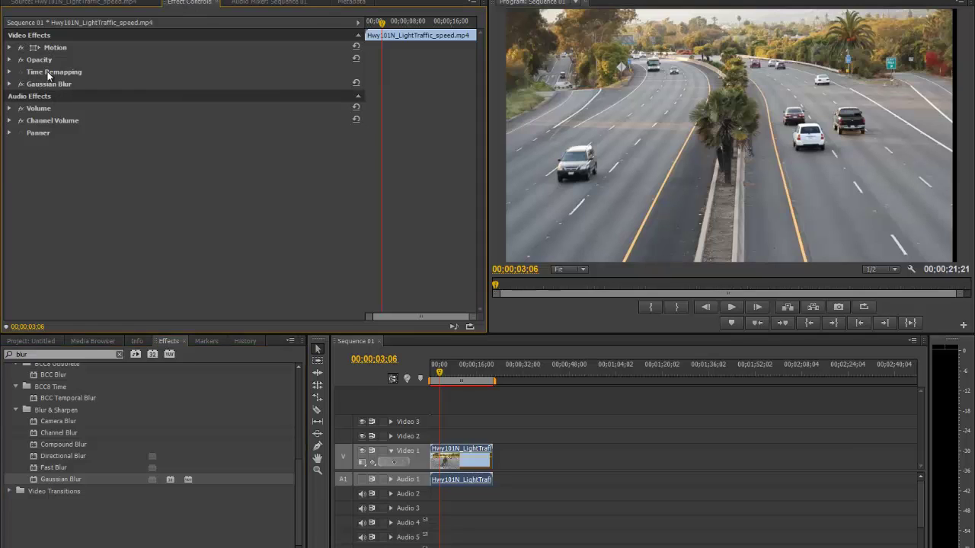
click(9, 85)
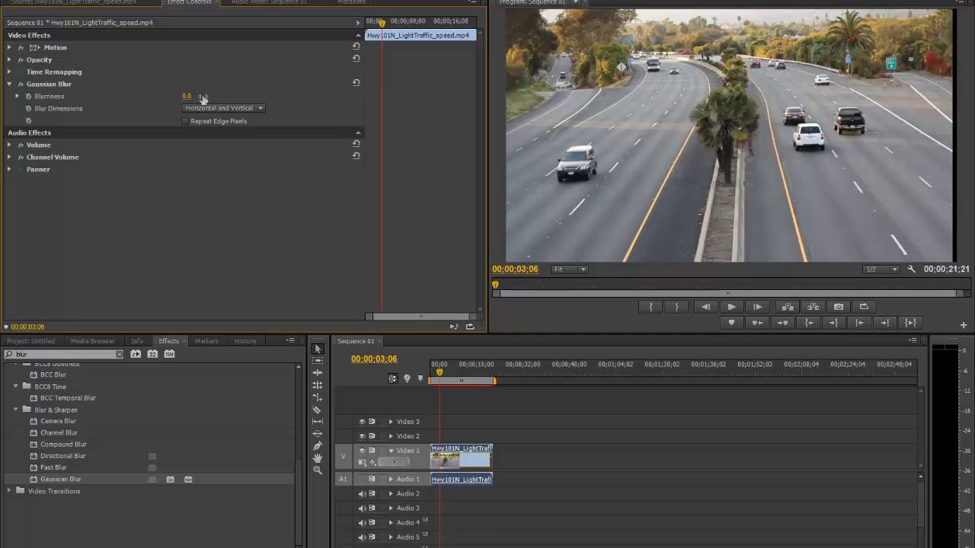
Set the Gaussian Blur's Blurriness to 25 and briefly play back the clip.
drag(213, 99, 227, 99)
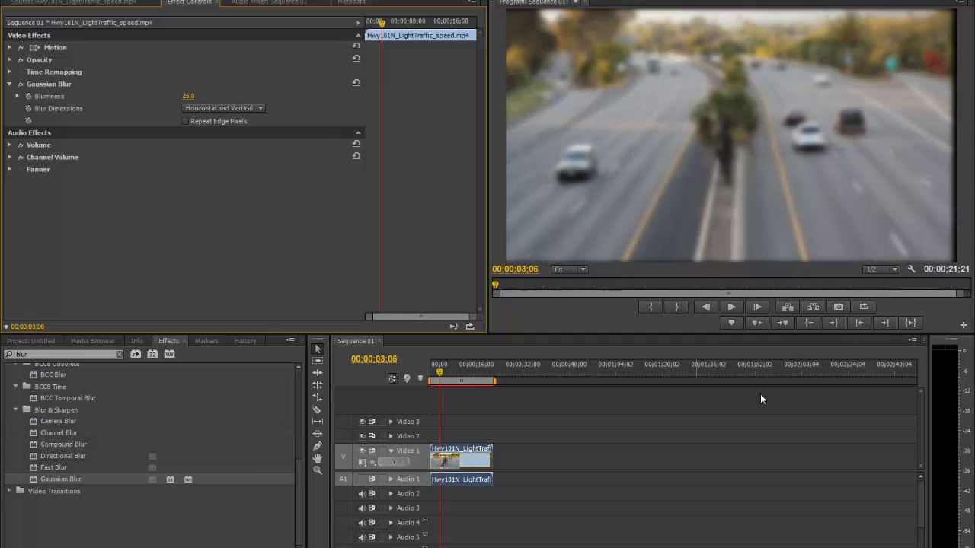
click(731, 307)
click(733, 308)
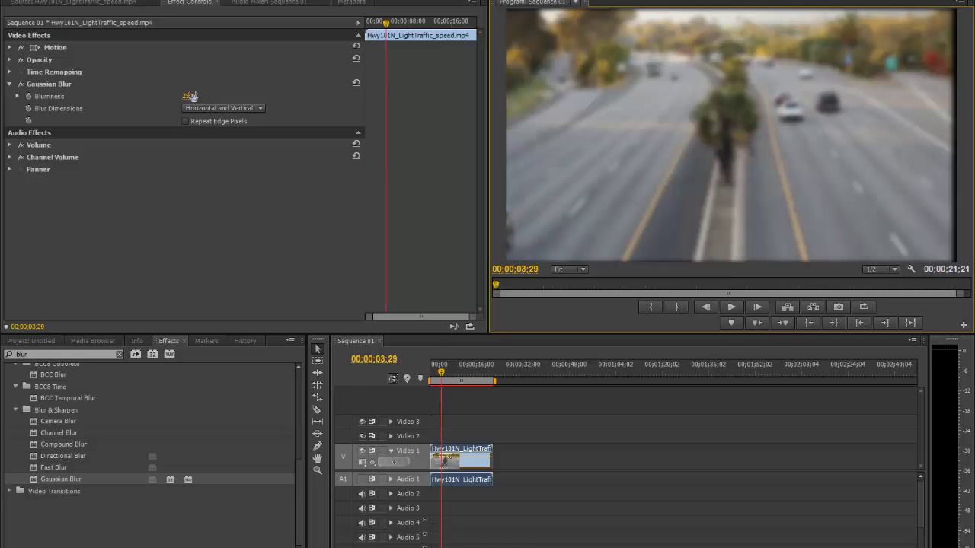
Reset the Blurriness to 0 and delete the Gaussian Blur effect from the highway clip.
drag(192, 97, 140, 100)
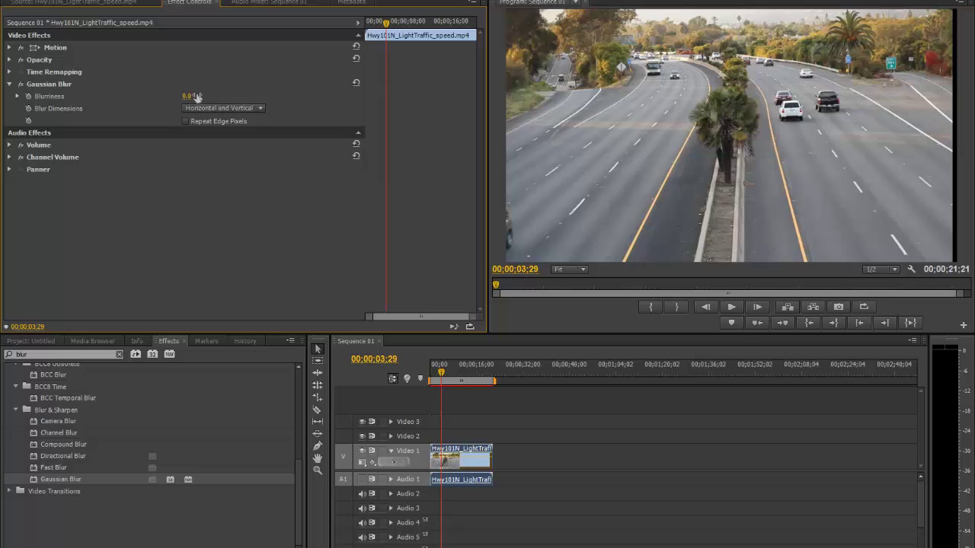
click(56, 85)
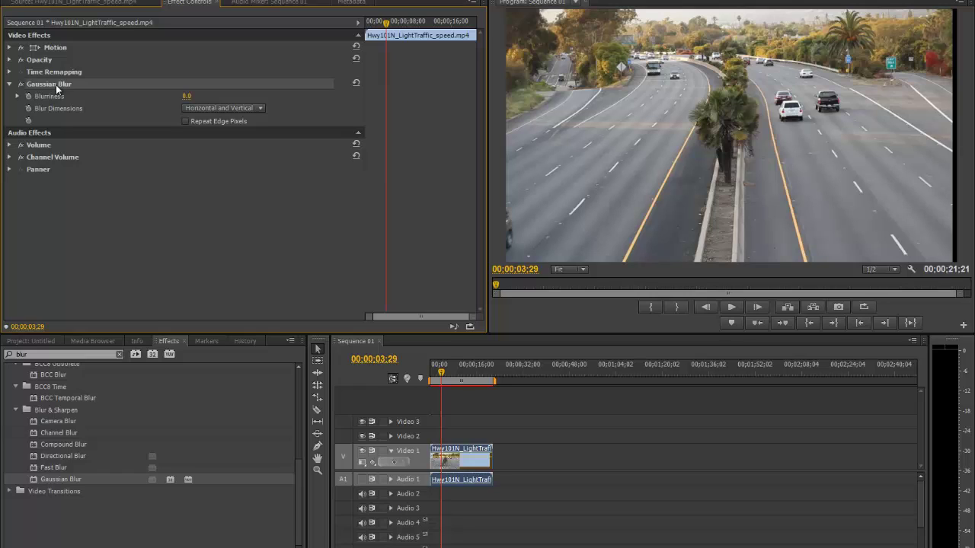
key(Delete)
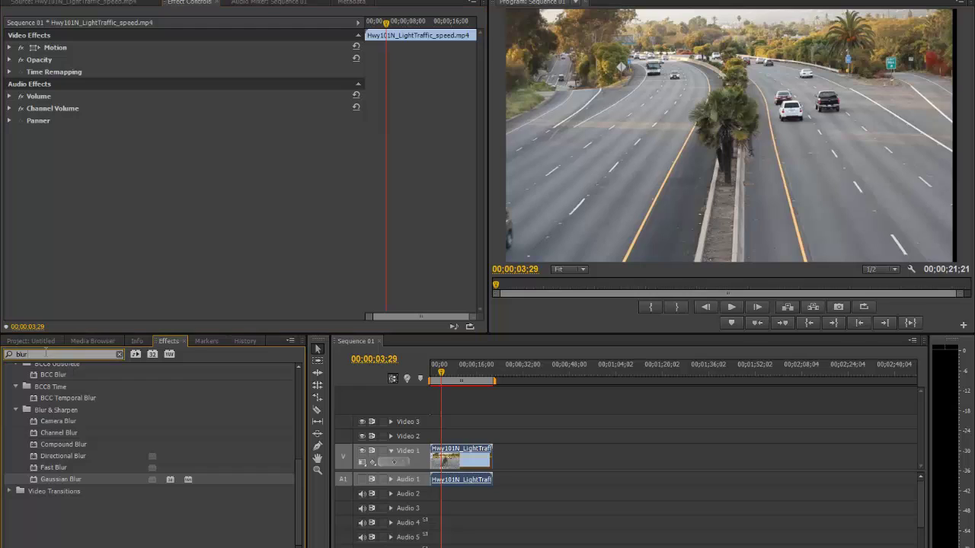
Search the effects for "flip", apply Horizontal Flip to the highway clip and briefly play it back.
click(5, 354)
text(flip)
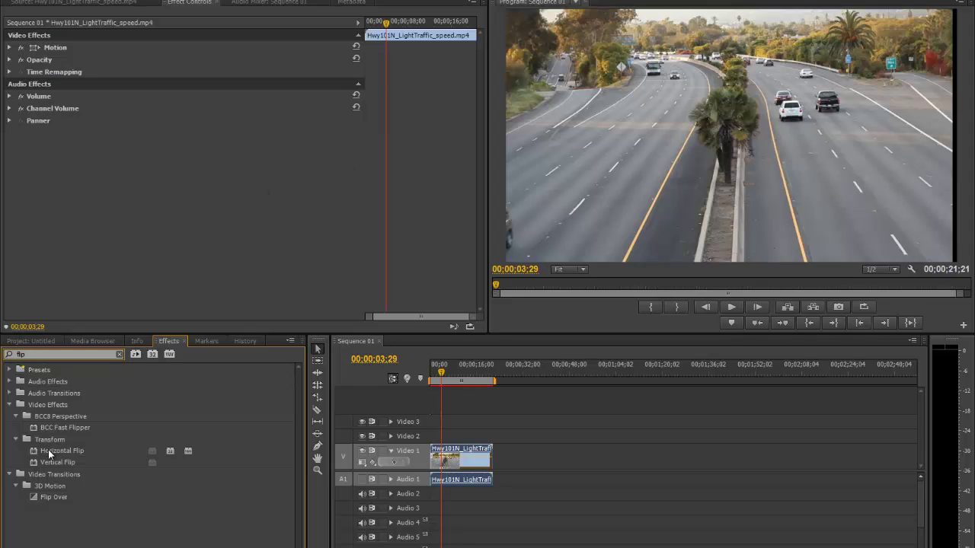
drag(46, 450, 455, 460)
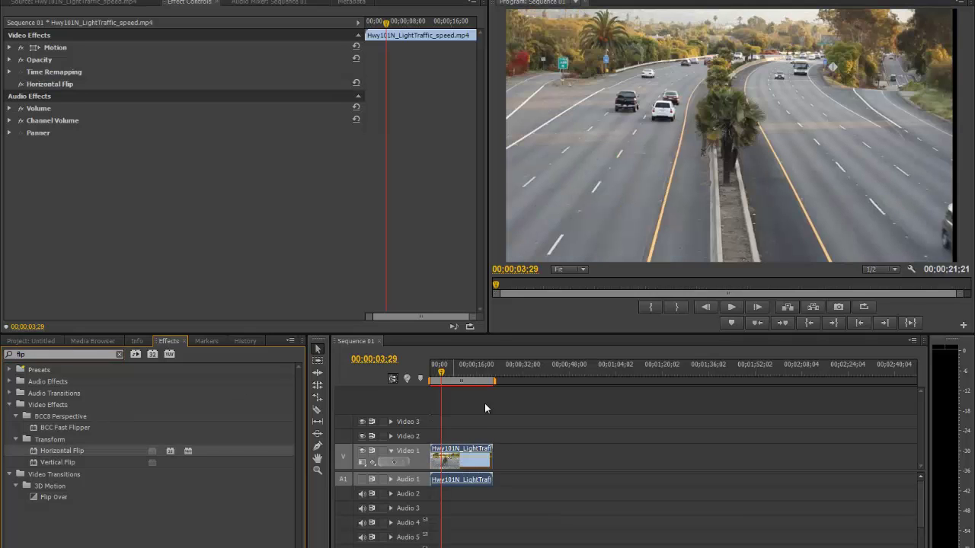
click(730, 306)
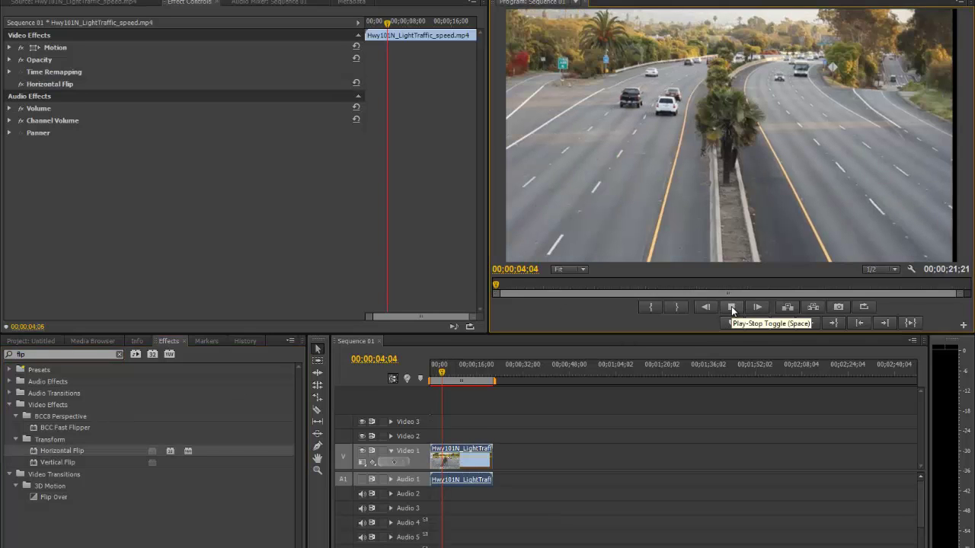
click(732, 308)
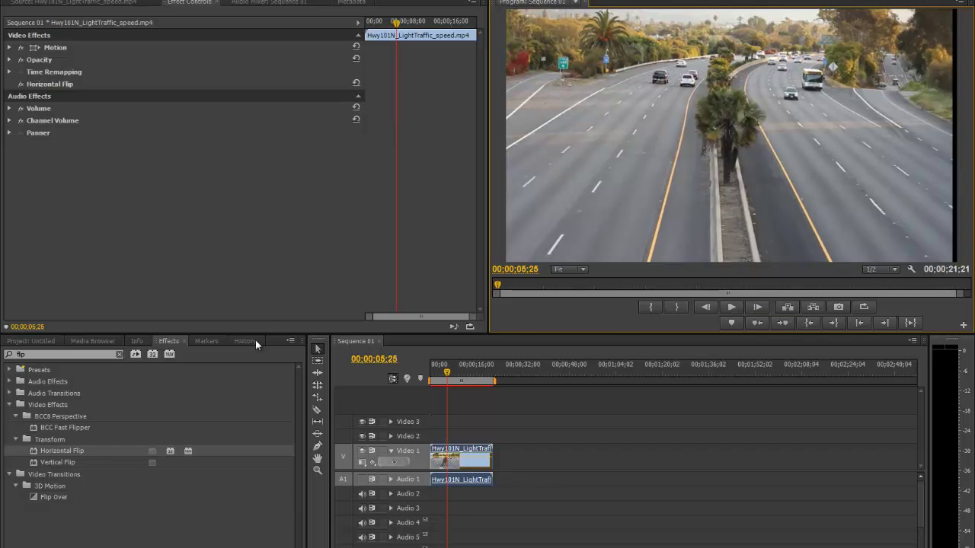
Try adding Vertical Flip to the highway clip as well, and remove both flip effects.
drag(44, 463, 476, 466)
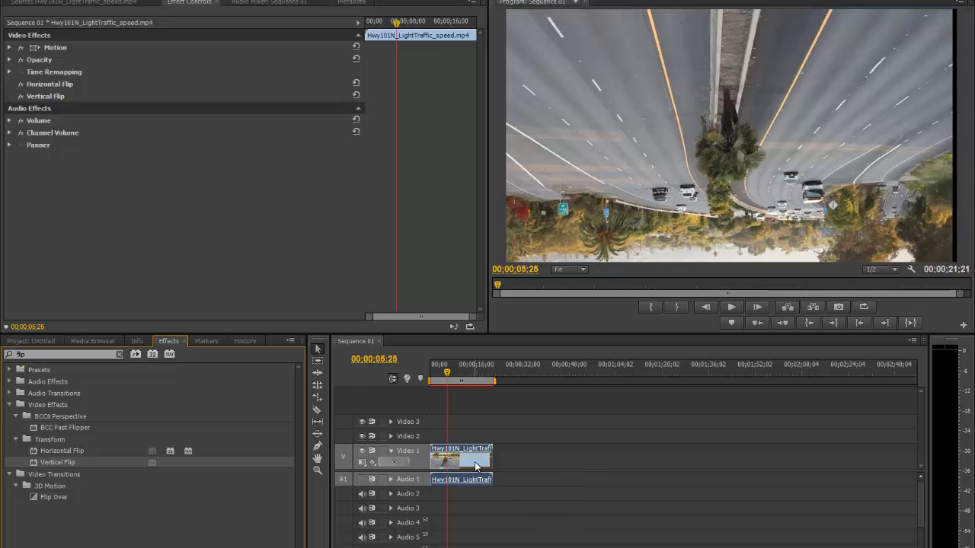
click(51, 98)
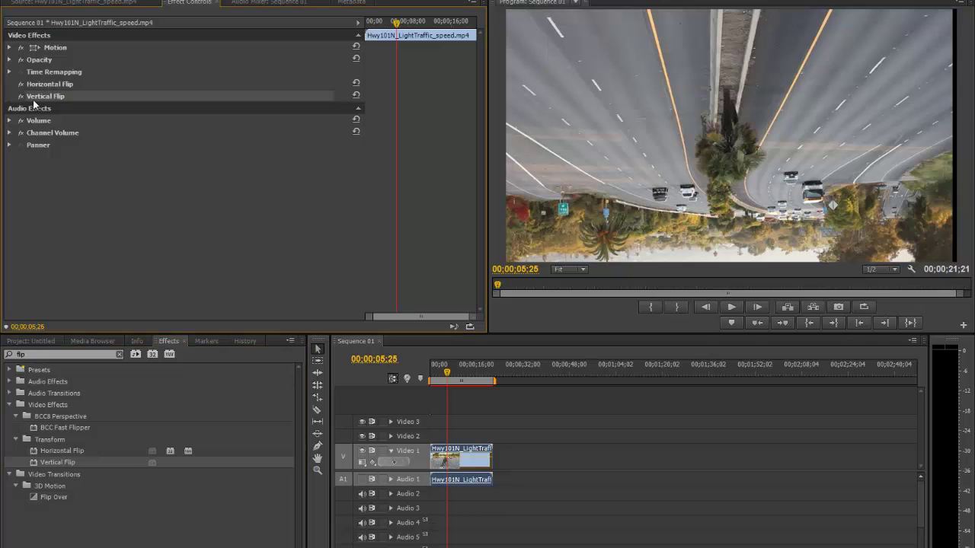
key(Delete)
click(38, 85)
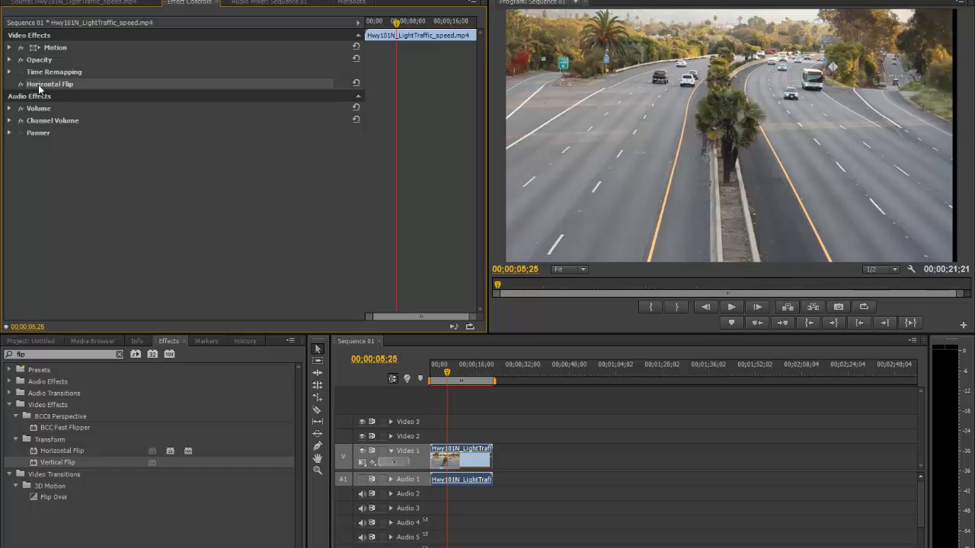
key(Delete)
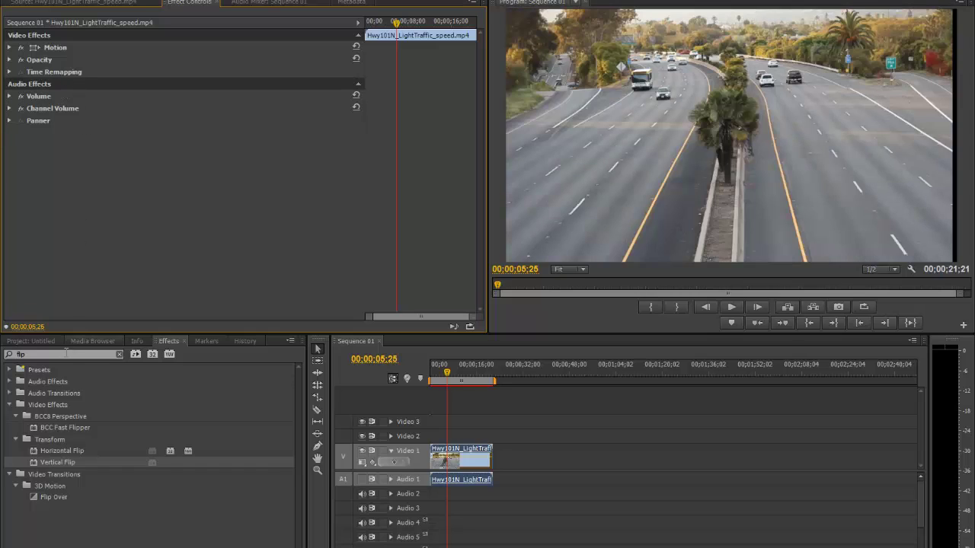
Search the effects for "wave", apply Wave Warp from the Distort group to the highway clip and play it back.
click(39, 354)
key(BackSpace)
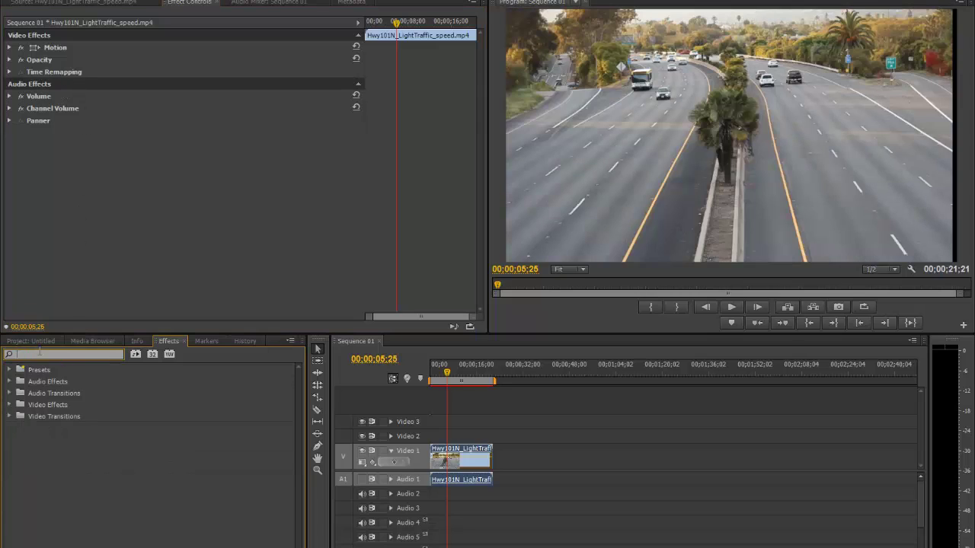
click(10, 404)
scroll(61, 421, down, 10)
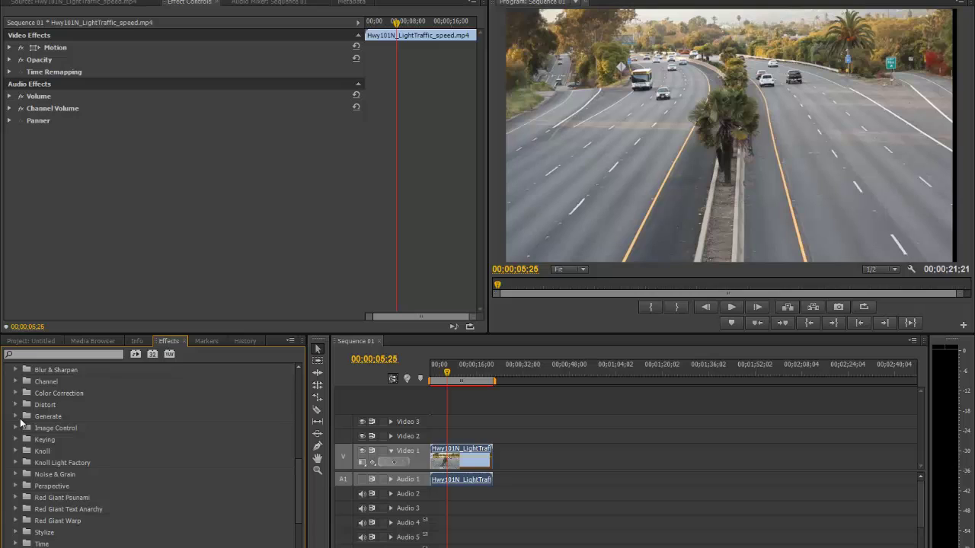
click(55, 355)
text(wave)
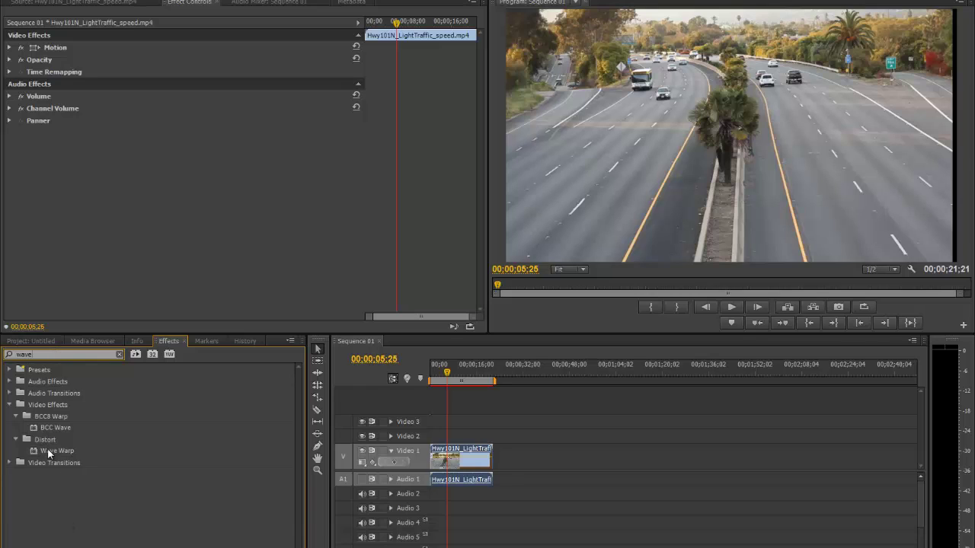
drag(48, 453, 460, 466)
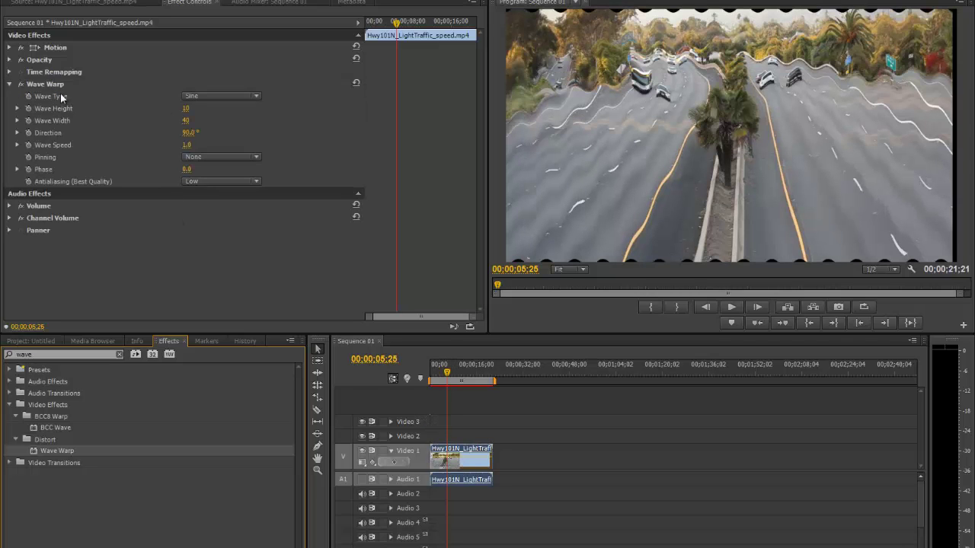
click(731, 308)
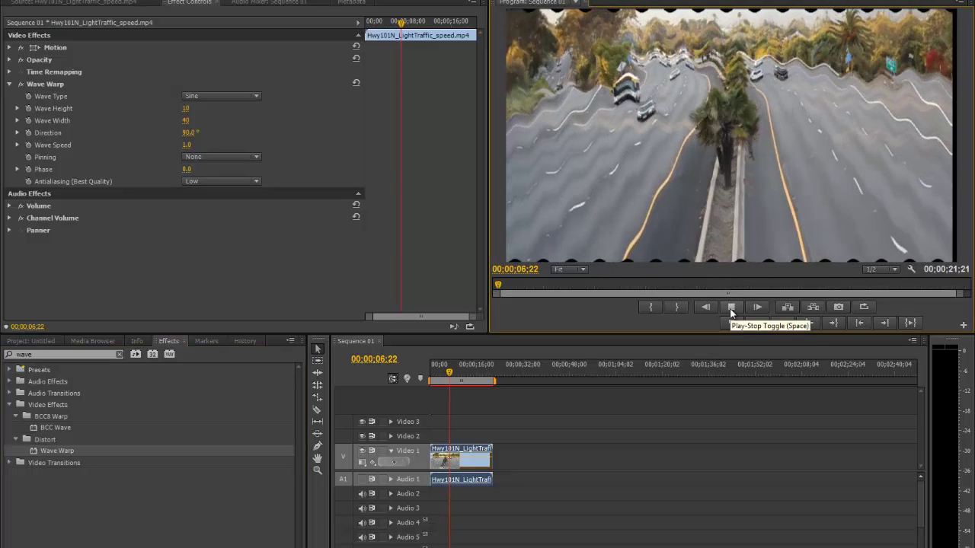
Raise Wave Warp's Wave Height to about 58 and Wave Width to about 60, set the Wave Type to Circle, and preview playback.
click(731, 308)
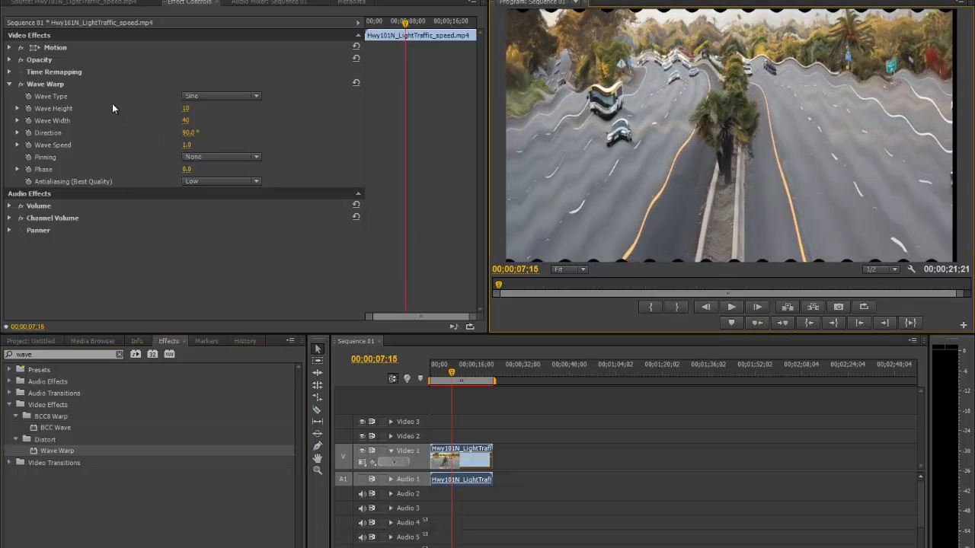
drag(185, 109, 213, 122)
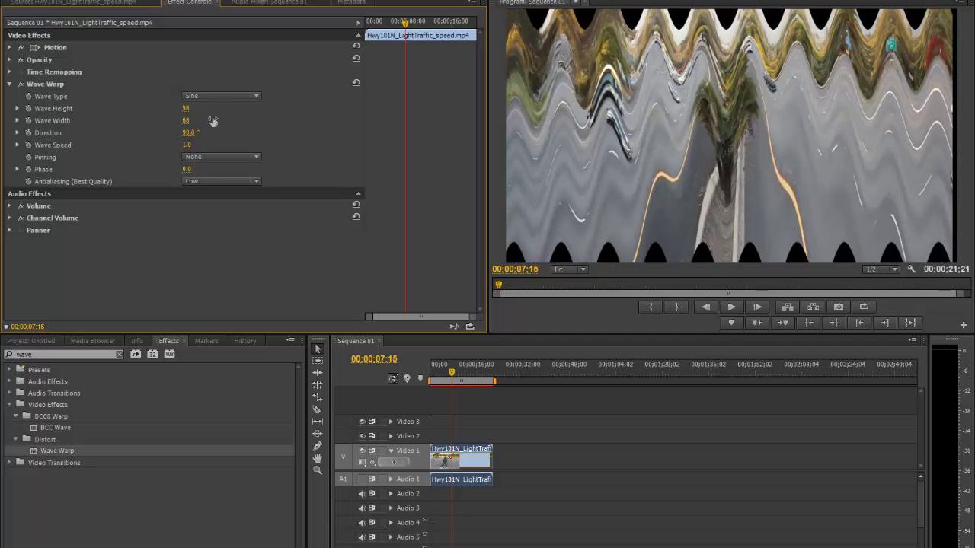
click(215, 96)
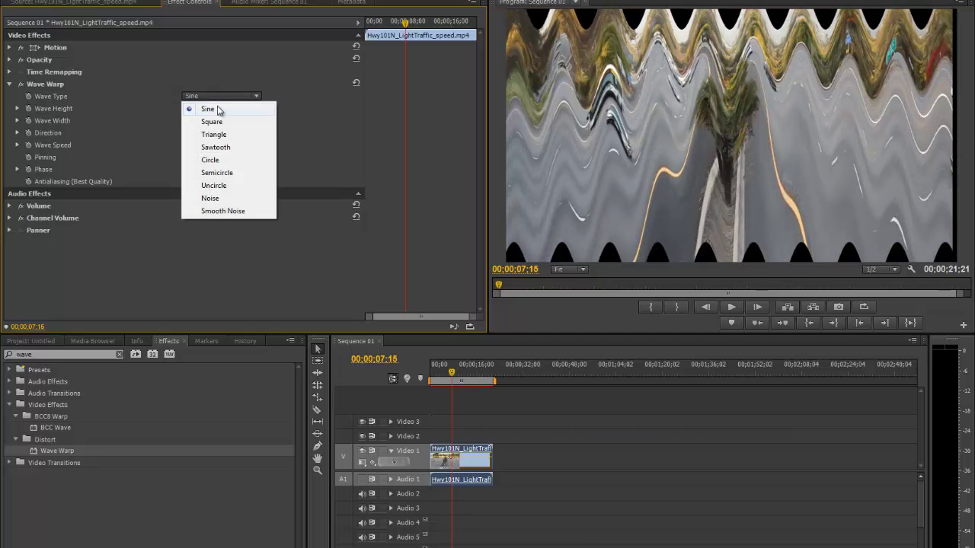
click(211, 160)
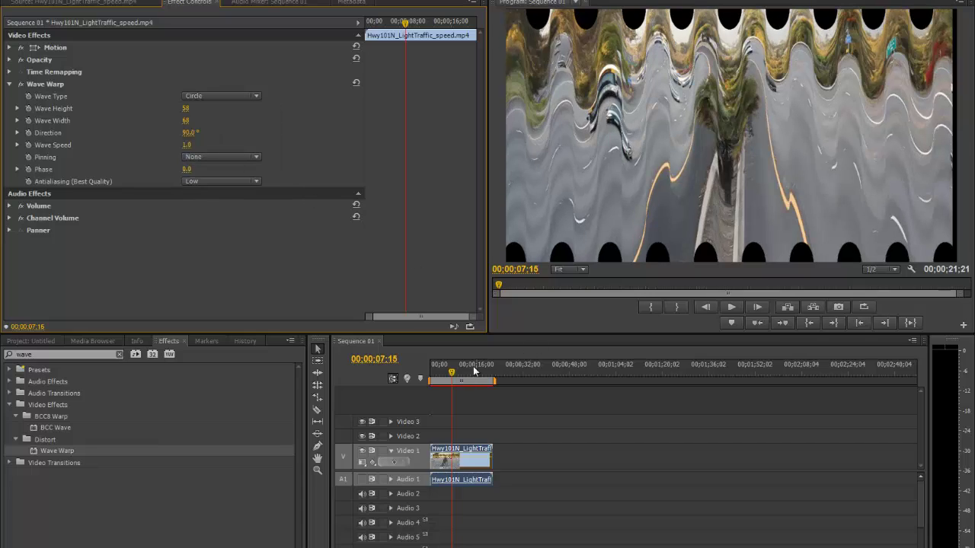
click(733, 308)
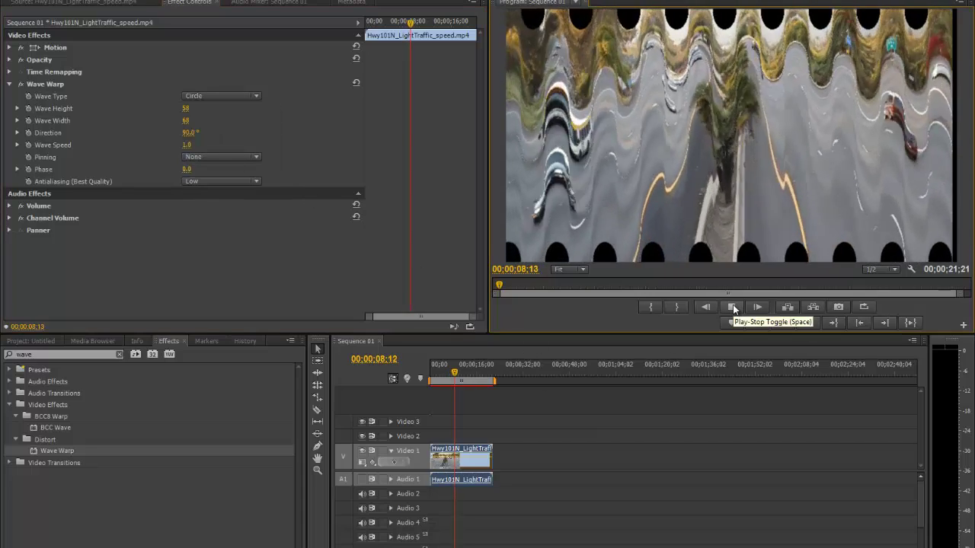
click(732, 307)
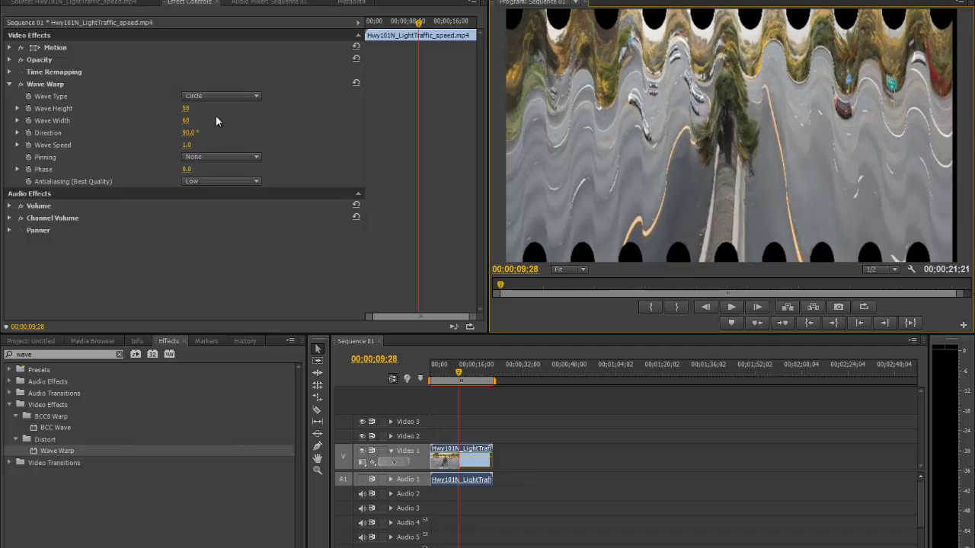
Switch Wave Warp off and on to compare the highway footage, and delete the effect from the clip.
click(43, 84)
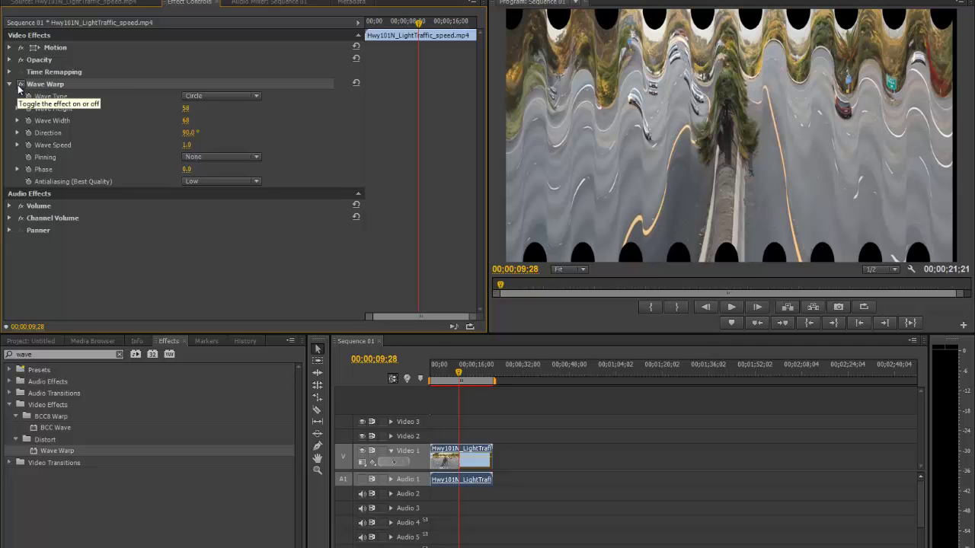
click(20, 84)
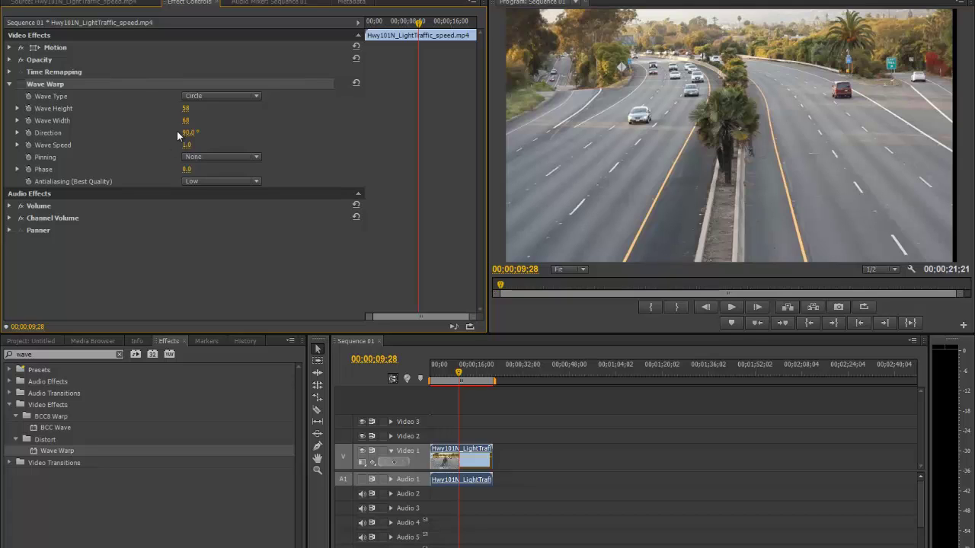
click(21, 84)
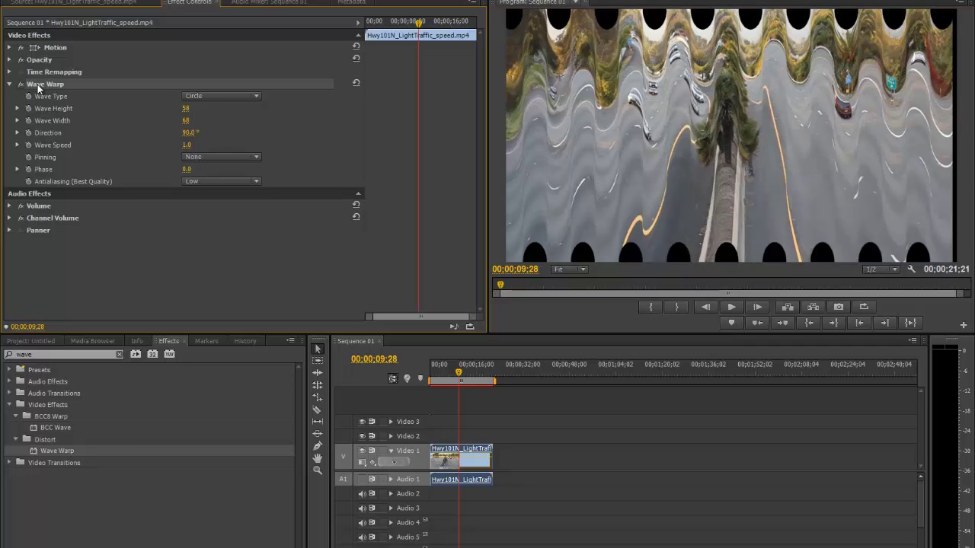
key(Delete)
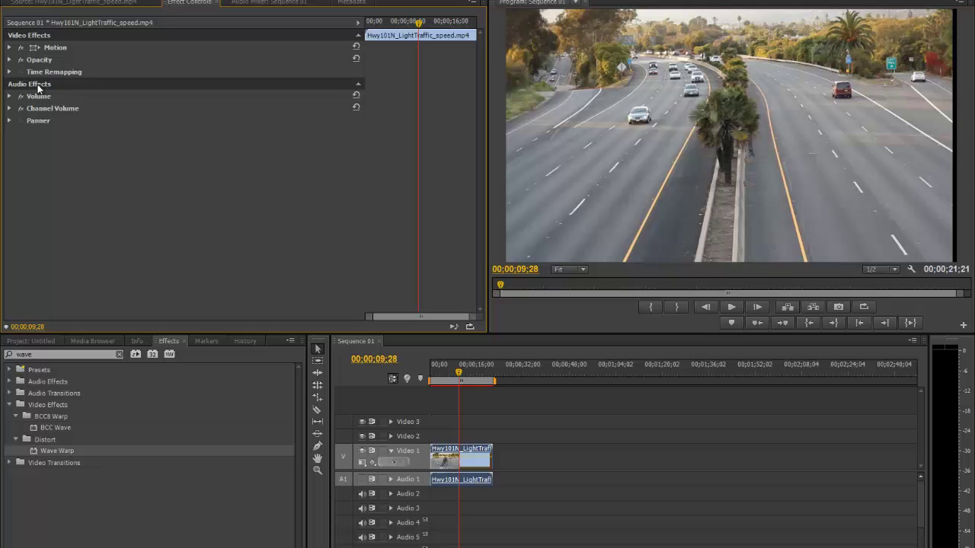
Search the effects for "crop", apply Crop to the highway clip and crop Left 26%, Right 19% and Bottom 24%.
double_click(50, 352)
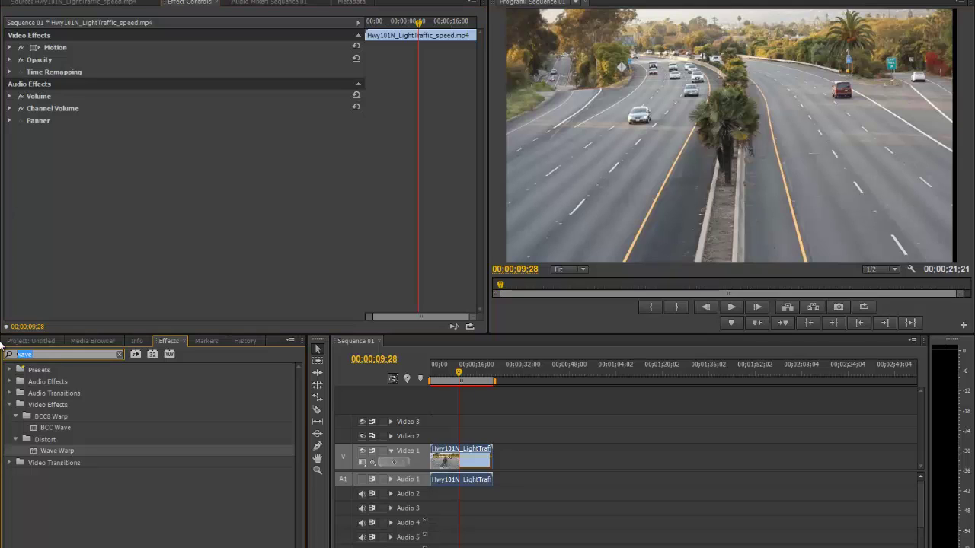
text(crop)
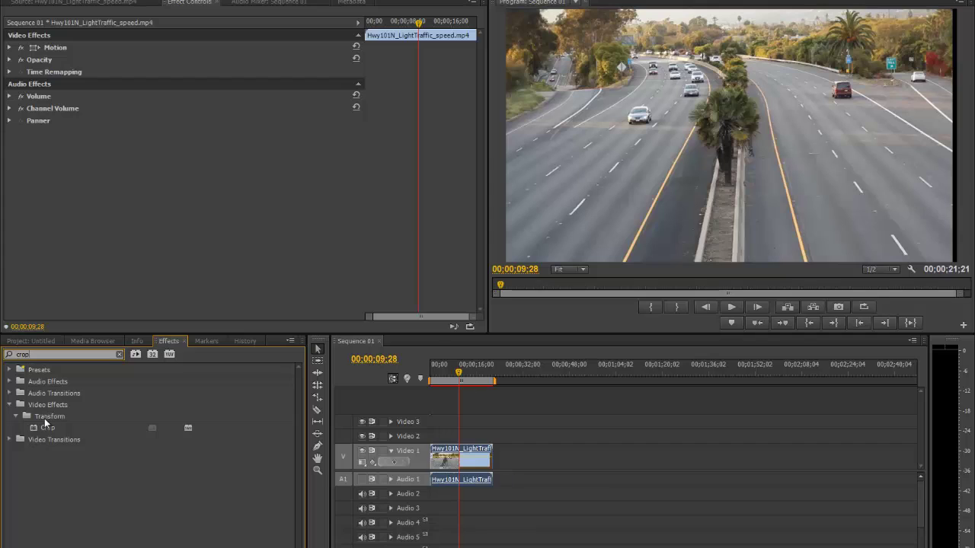
drag(49, 426, 460, 456)
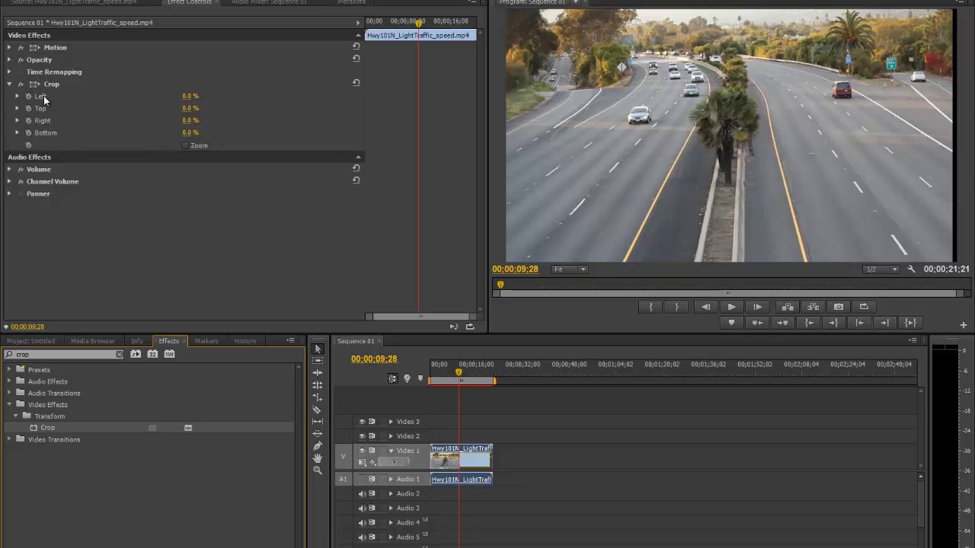
click(185, 98)
drag(185, 98, 207, 137)
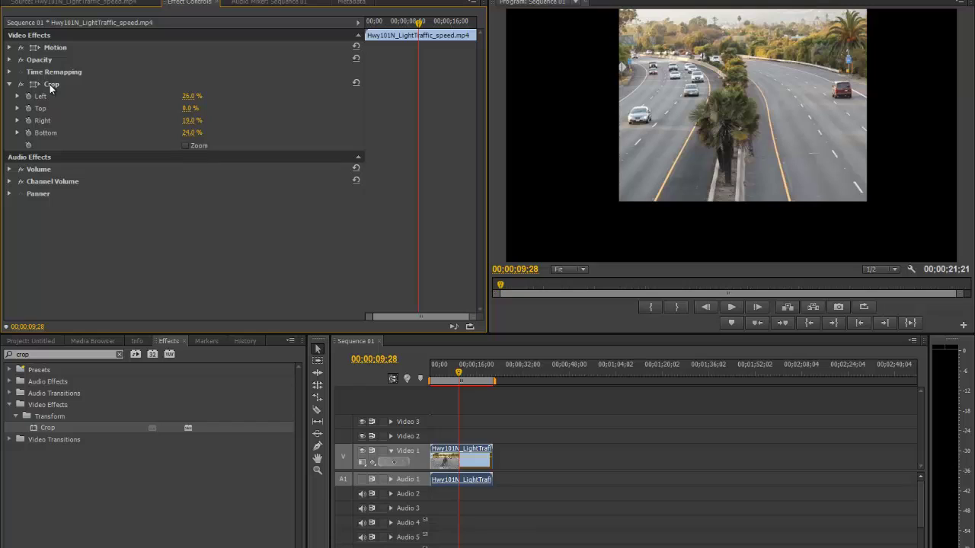
Search the effects for "basic" and replace the clip's Crop effect with Basic 3D from the Perspective group.
drag(36, 355, 5, 347)
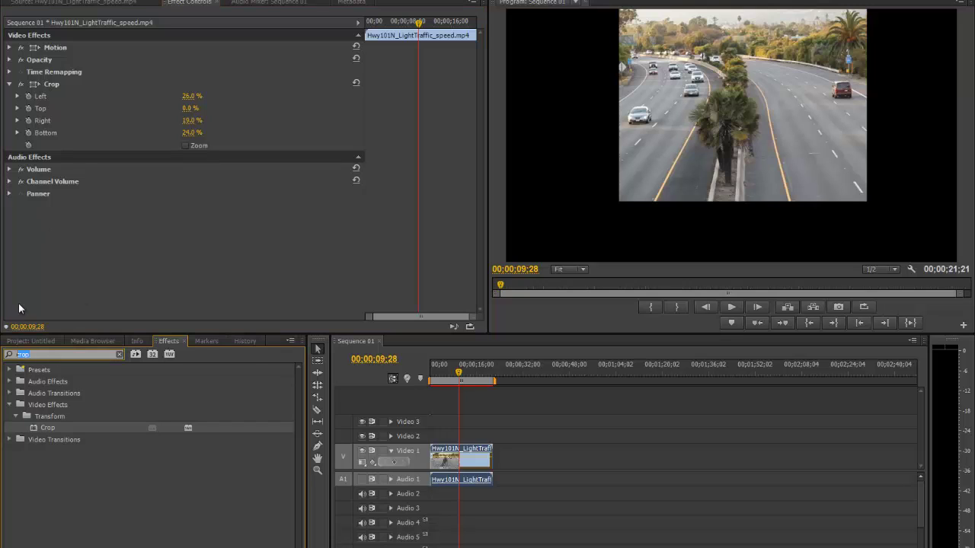
text(basic)
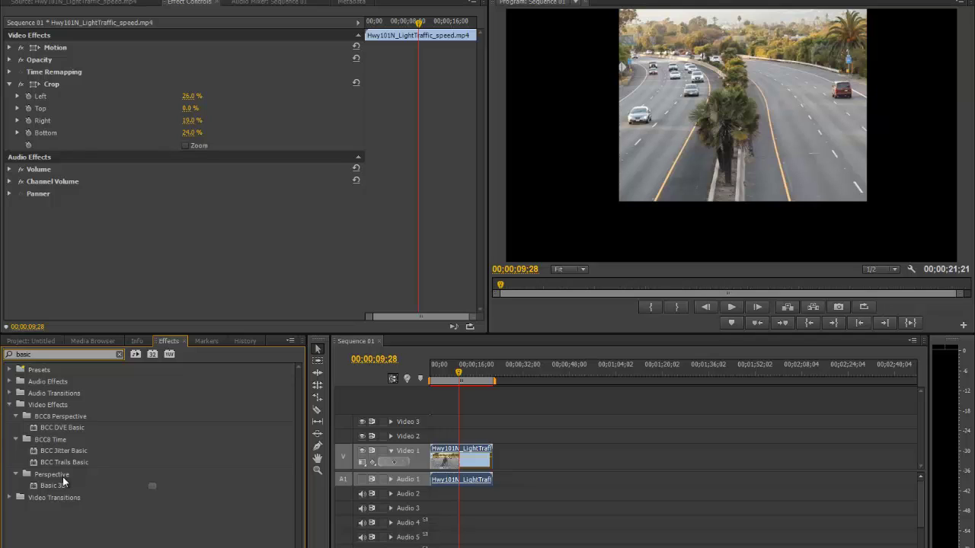
click(50, 85)
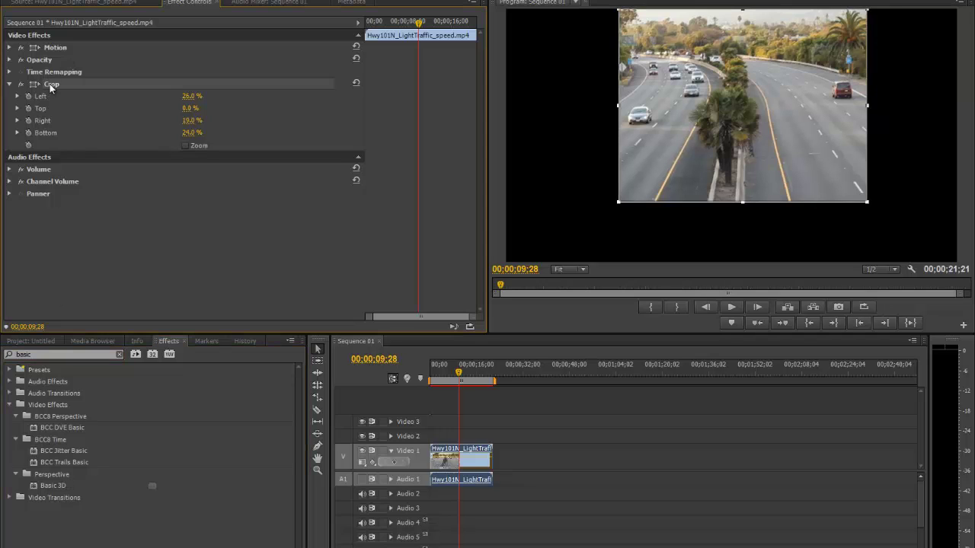
key(Delete)
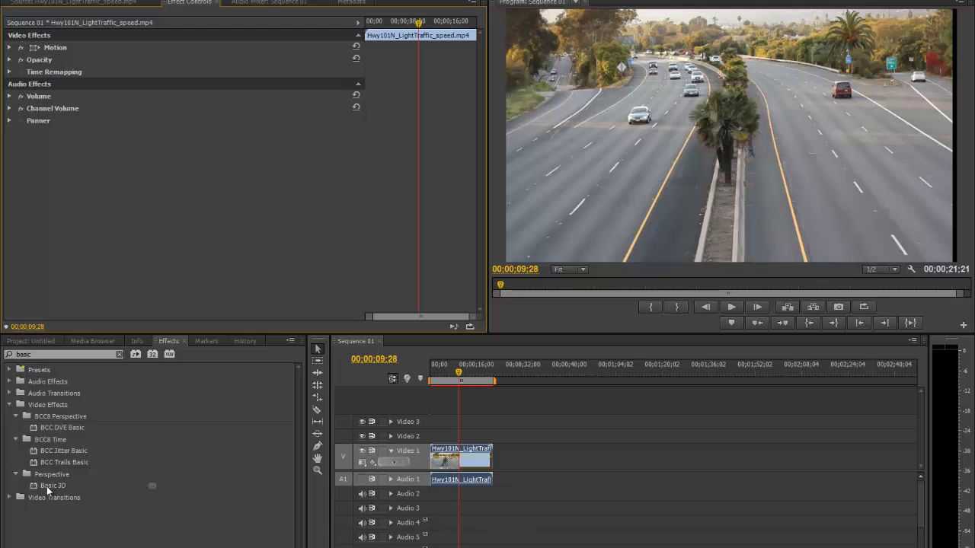
drag(47, 486, 445, 454)
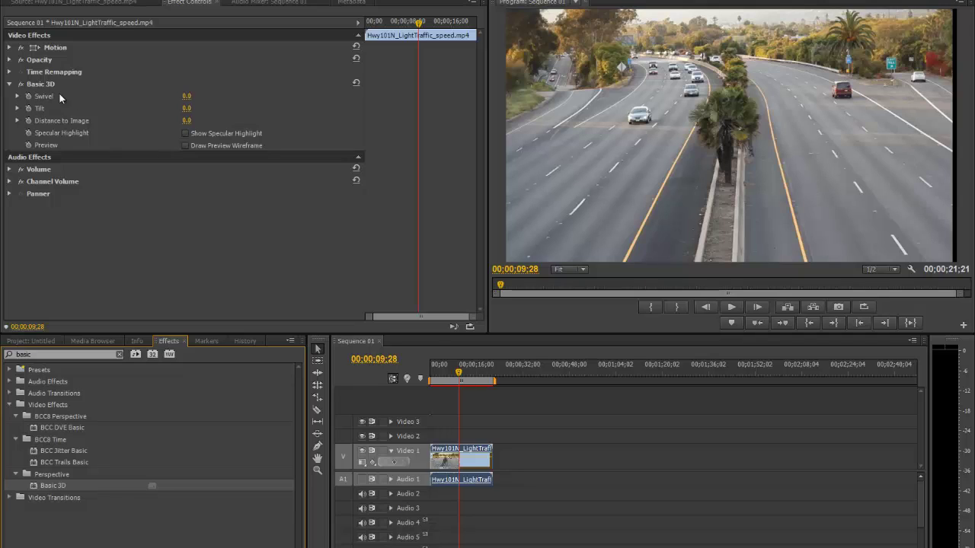
Try Basic 3D with the specular highlight shown, Swivel at 52° and Tilt at -8°, and delete the effect from the clip.
drag(187, 97, 220, 109)
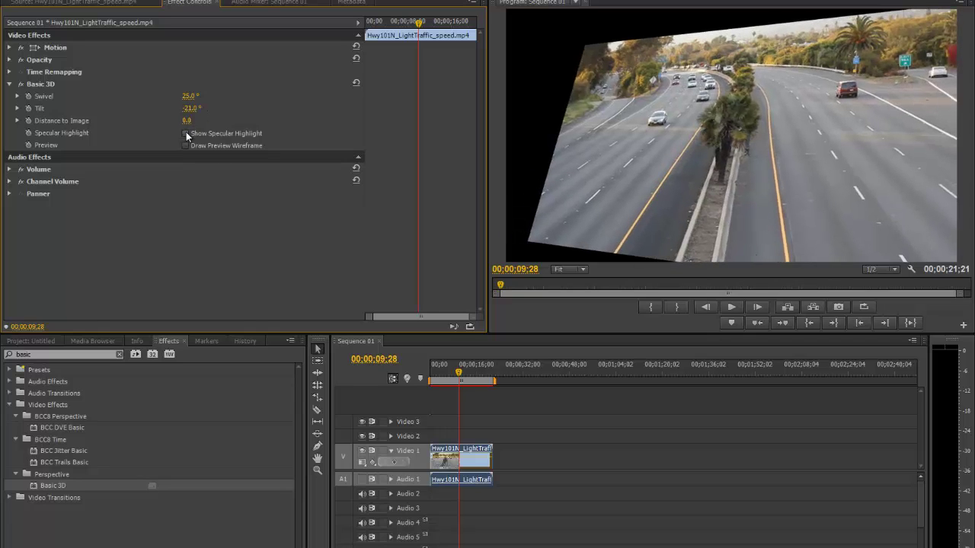
click(186, 132)
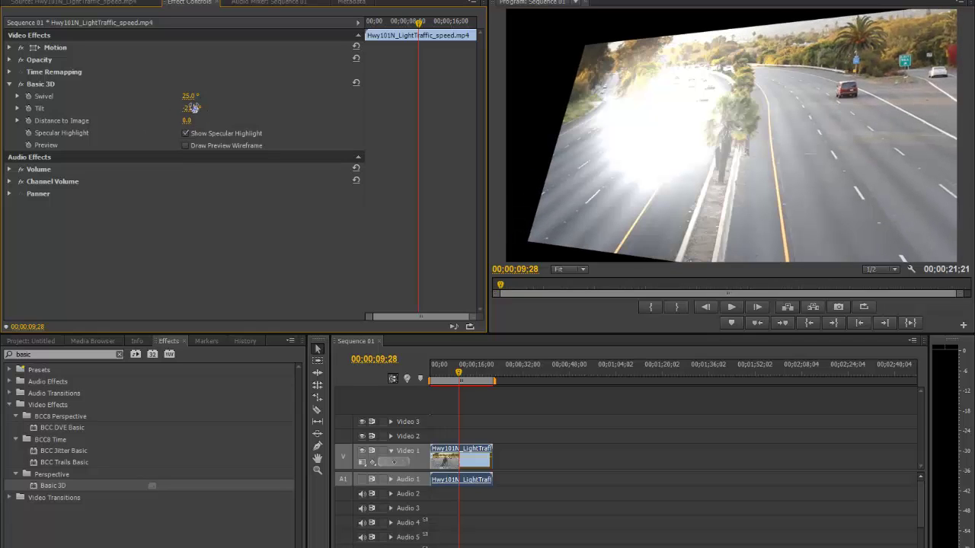
drag(187, 109, 204, 99)
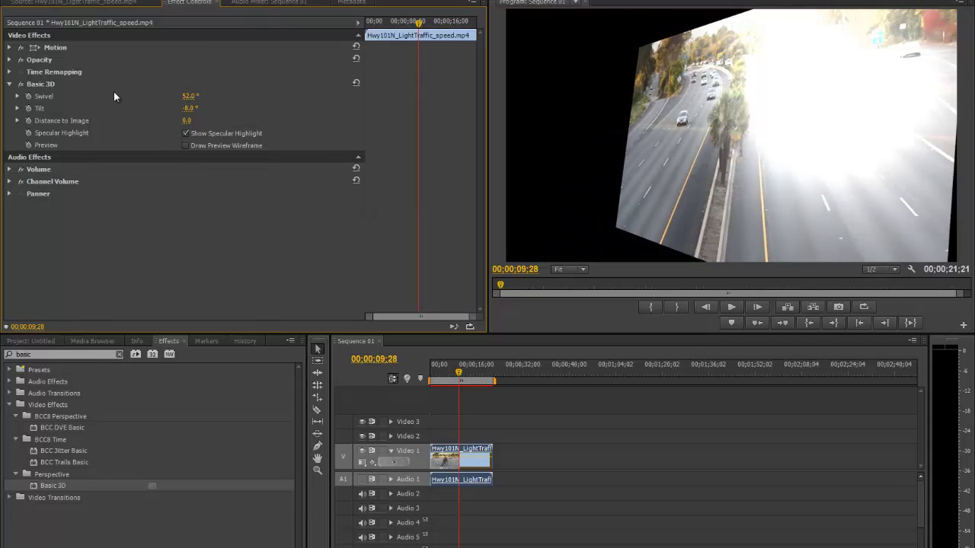
click(39, 85)
key(Delete)
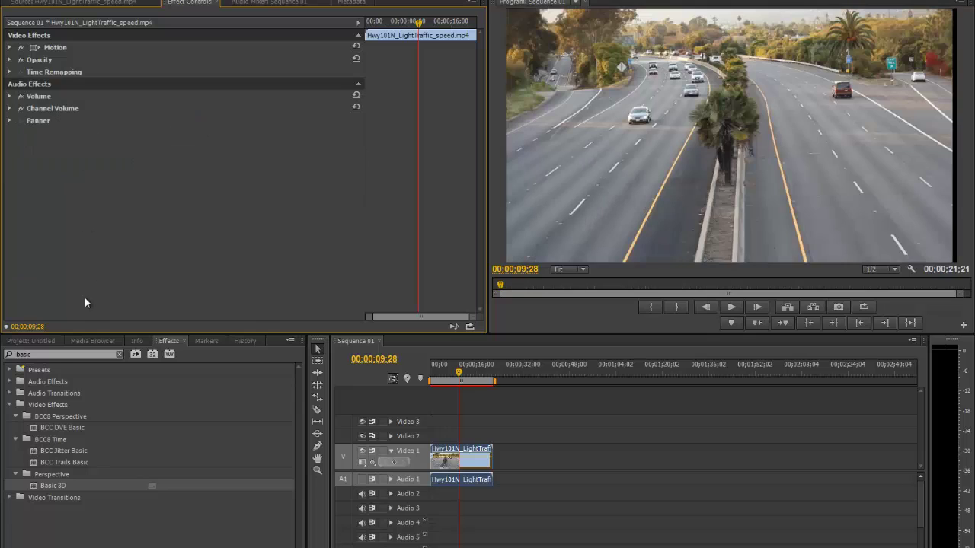
Search the effects for "colo" and apply Fast Color Corrector to the highway clip.
click(60, 358)
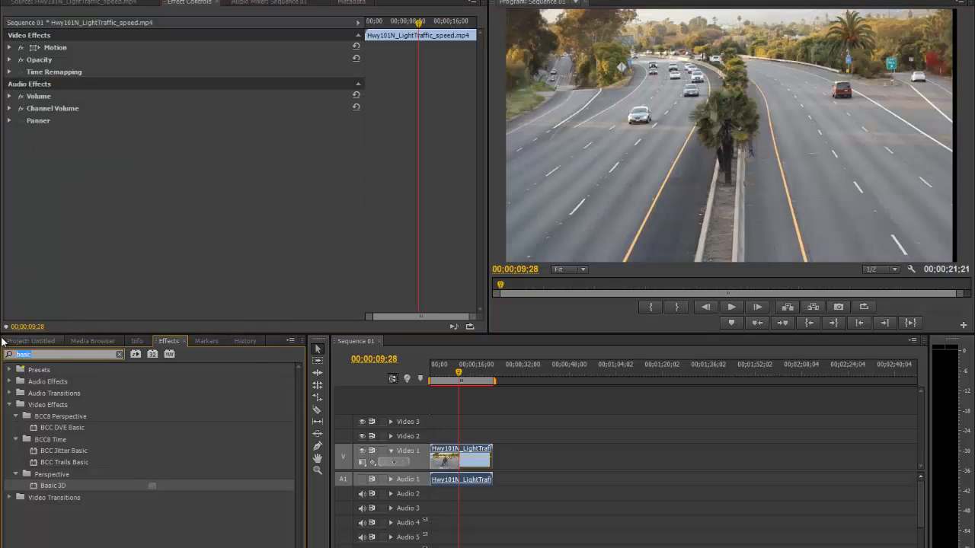
text(colo)
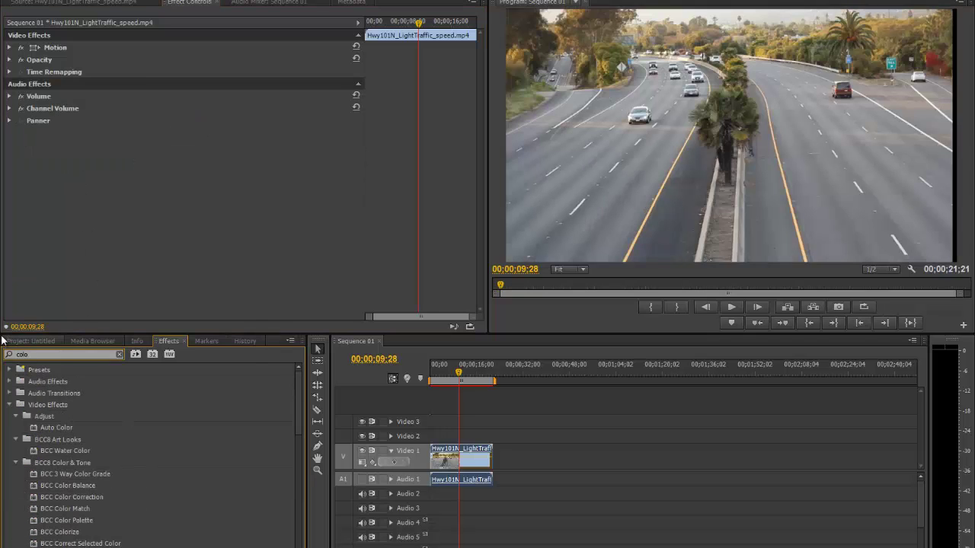
scroll(106, 453, down, 15)
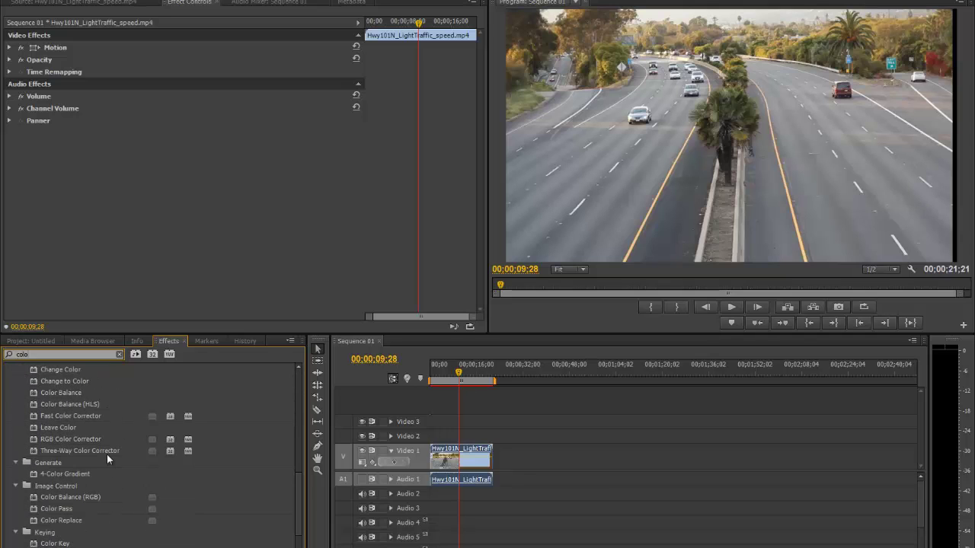
scroll(106, 454, up, 1)
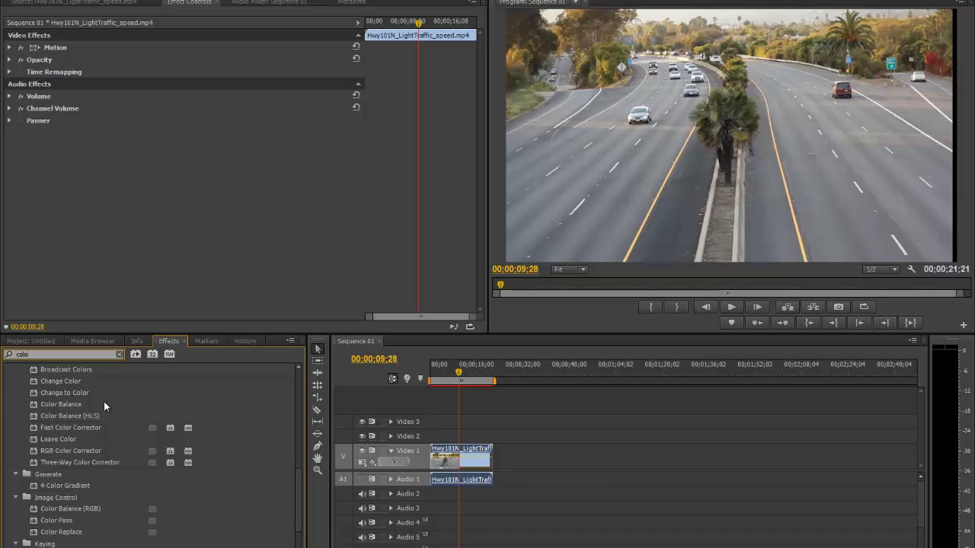
click(61, 428)
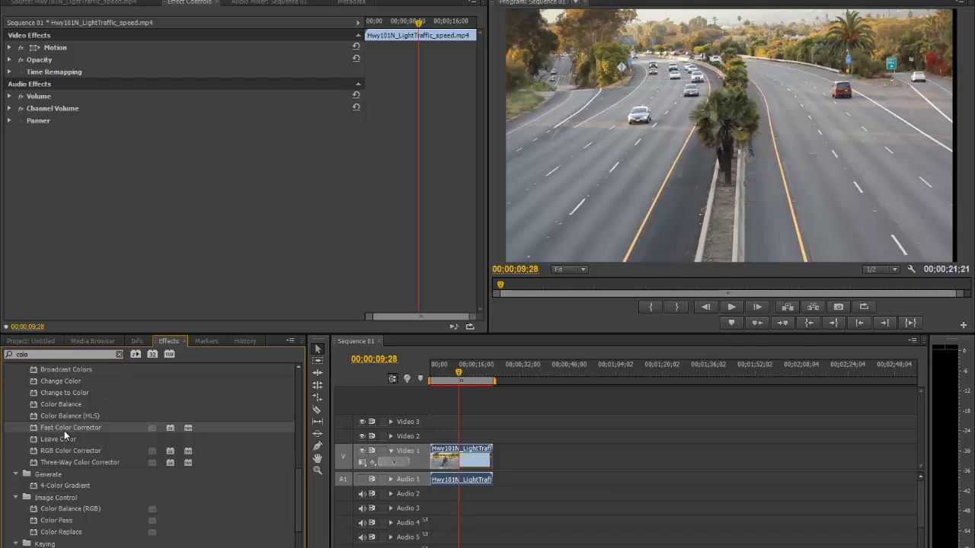
click(33, 355)
drag(36, 431, 473, 461)
Shift the Fast Color Corrector's color balance toward blue, with Balance Magnitude about 45.73, Gain about 25.19 and Angle about 44.1°.
drag(476, 116, 473, 147)
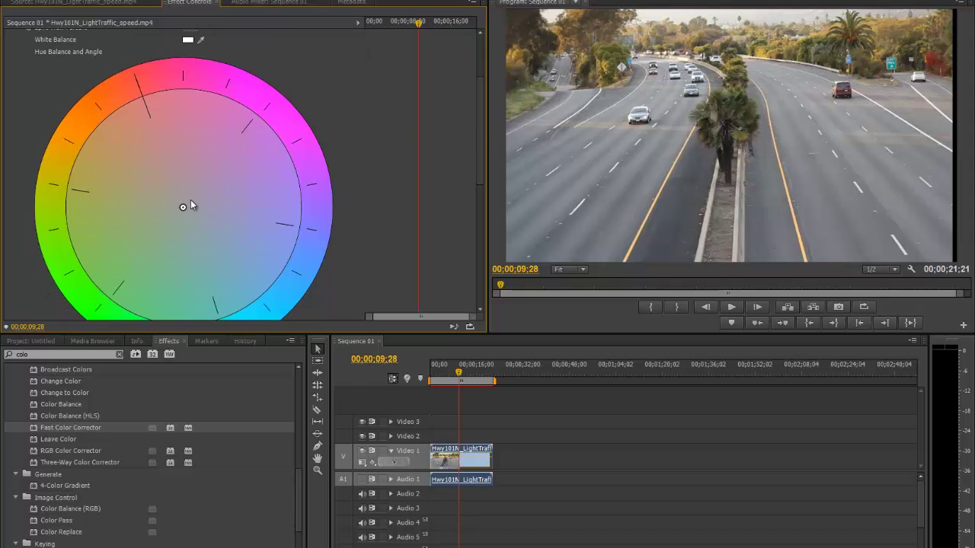
drag(188, 205, 219, 243)
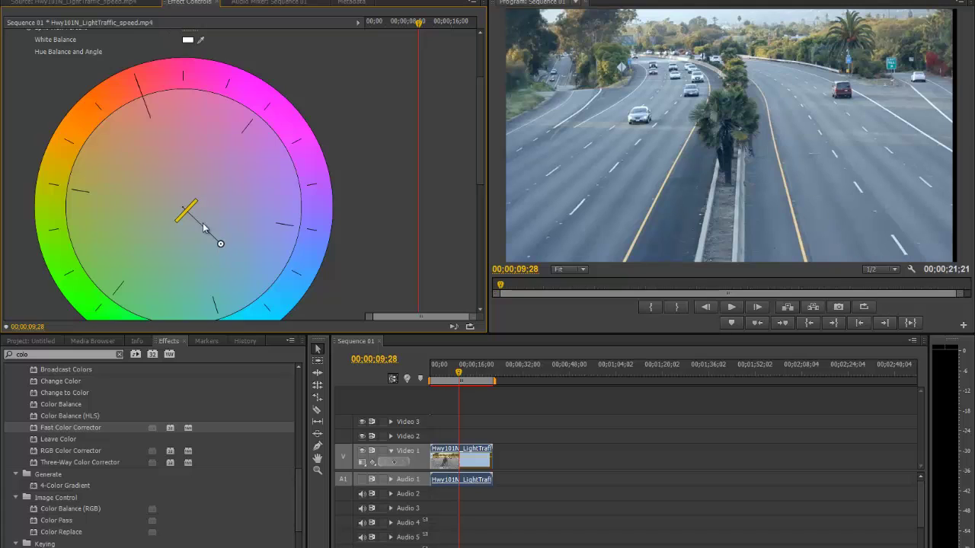
mouse_move(191, 210)
mouse_down()
mouse_move(210, 219)
mouse_move(189, 212)
mouse_up()
Raise the Fast Color Corrector's Input Black Level to about 19.85 and lower its Input White Level.
drag(480, 147, 463, 210)
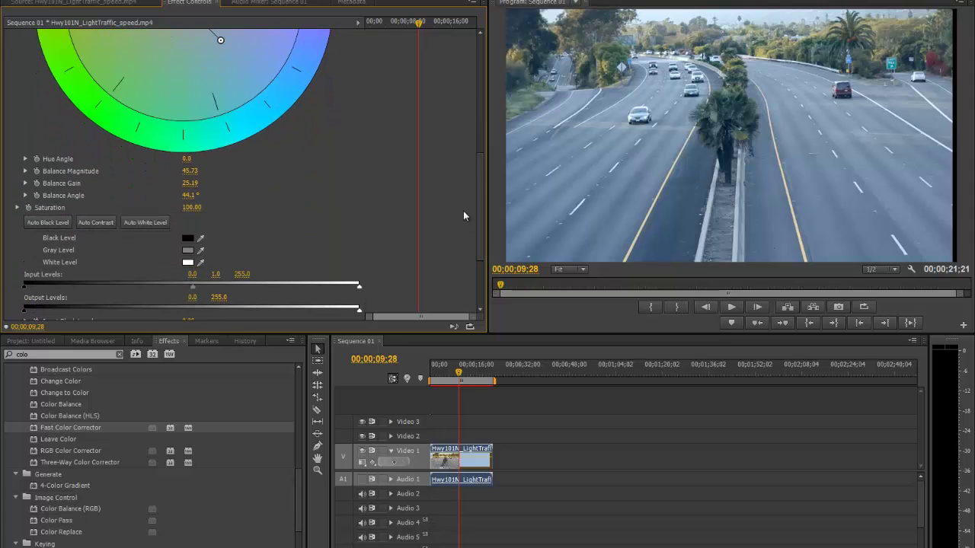
scroll(419, 234, down, 4)
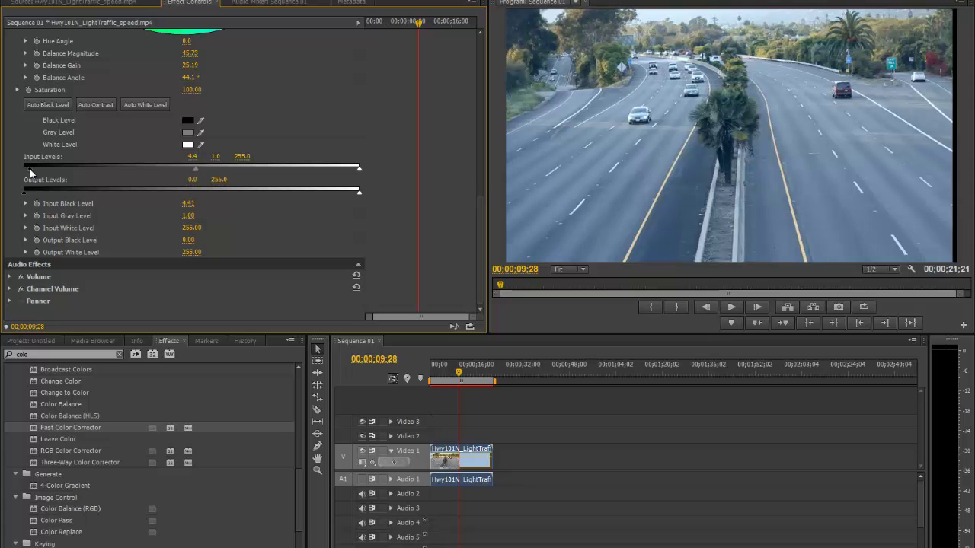
drag(30, 173, 49, 173)
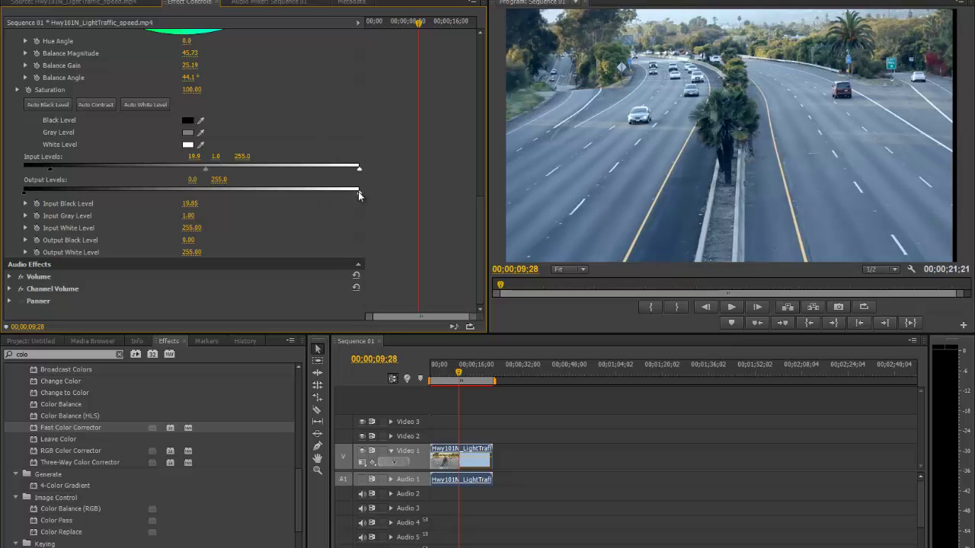
drag(358, 192, 334, 170)
Collapse the Fast Color Corrector settings and switch the effect off and on to compare the footage before and after.
scroll(303, 164, up, 6)
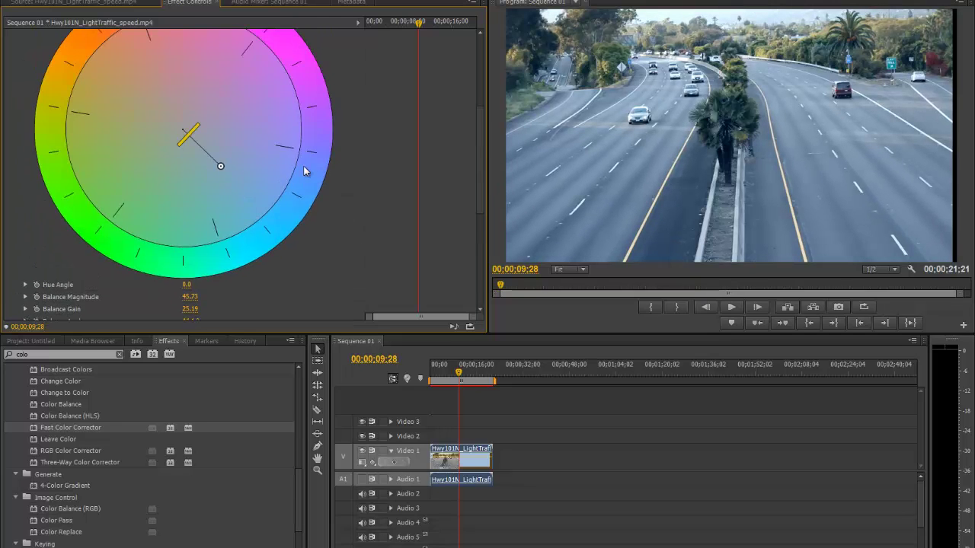
scroll(303, 164, down, 3)
scroll(303, 164, up, 6)
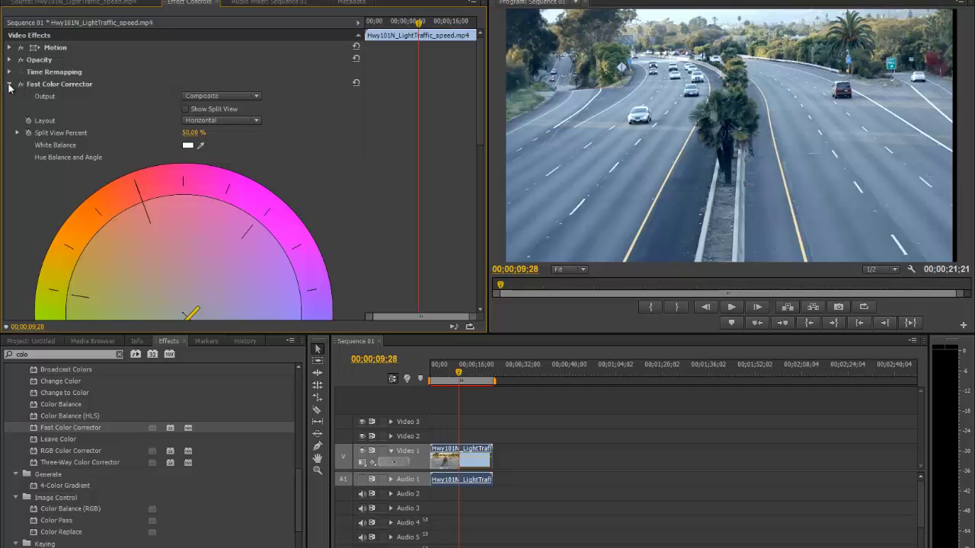
click(9, 83)
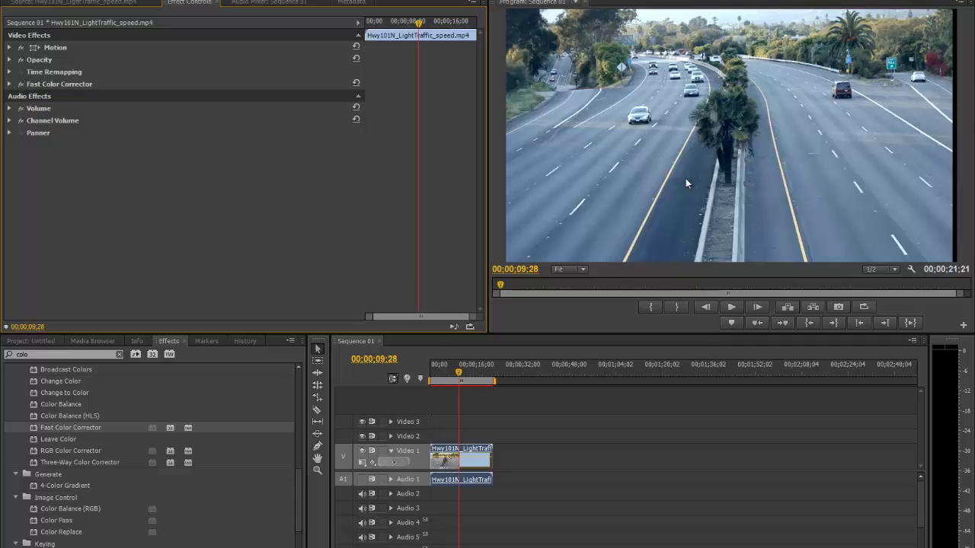
click(20, 84)
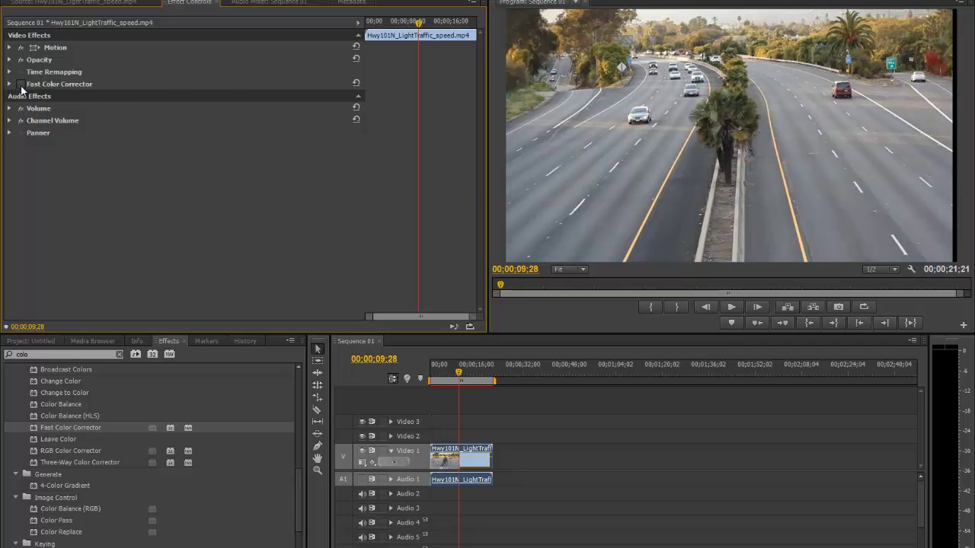
click(20, 85)
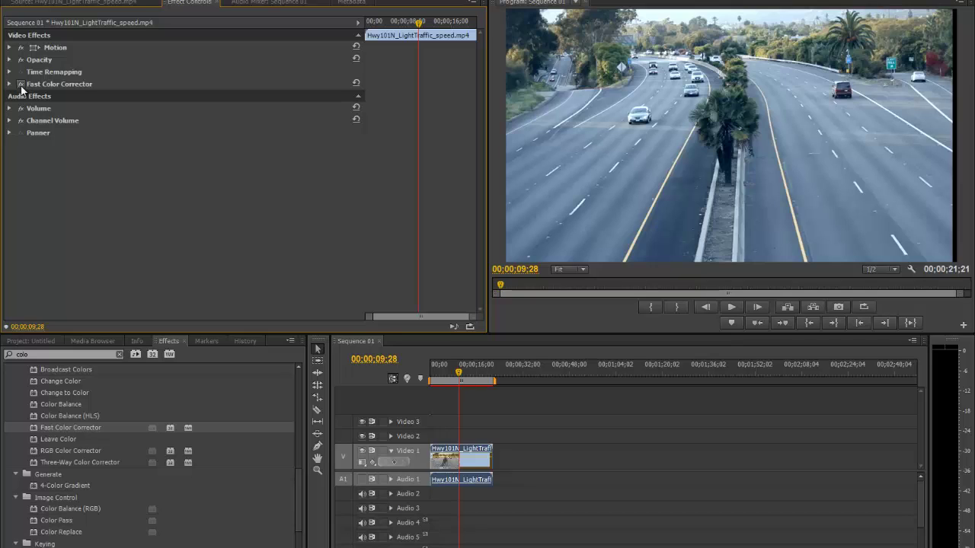